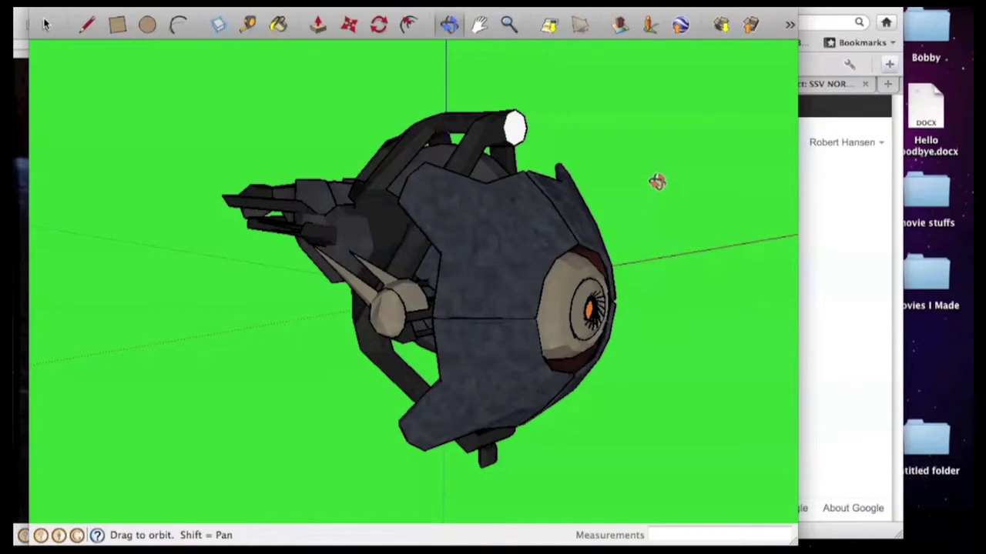
- Examine the scanner model from several angles, including a close-up of its orange eye and the pipes behind the armour plates
{"action": "left_click_drag", "start_coordinate": [654, 182], "coordinate": [623, 191]}
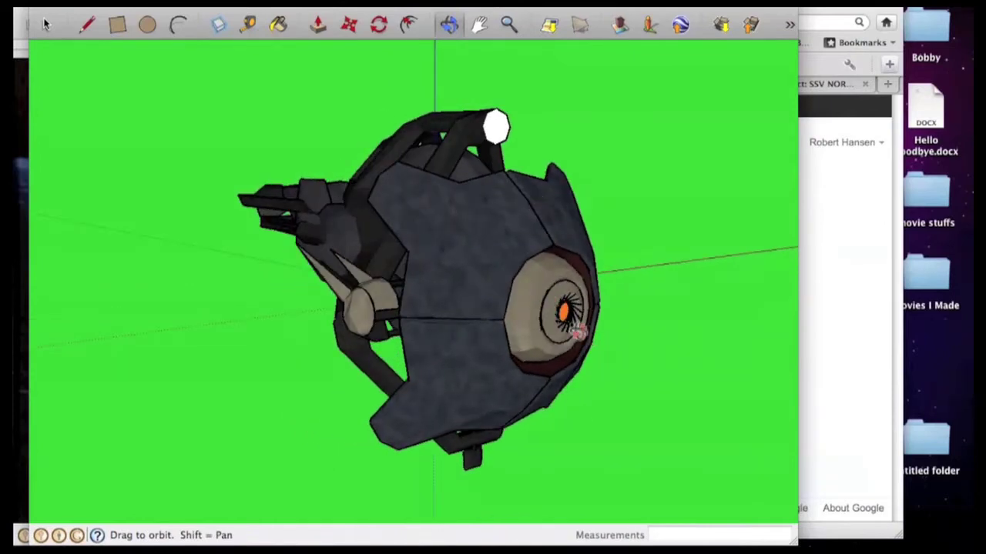
{"action": "scroll", "coordinate": [579, 331], "scroll_direction": "up", "scroll_amount": 6}
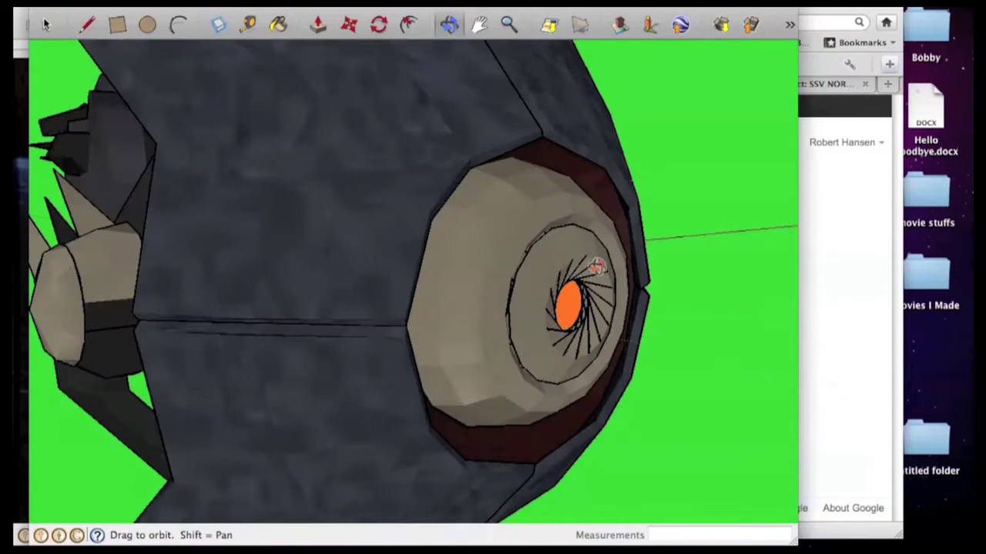
{"action": "left_click_drag", "start_coordinate": [597, 266], "coordinate": [558, 308]}
{"action": "key", "text": "h"}
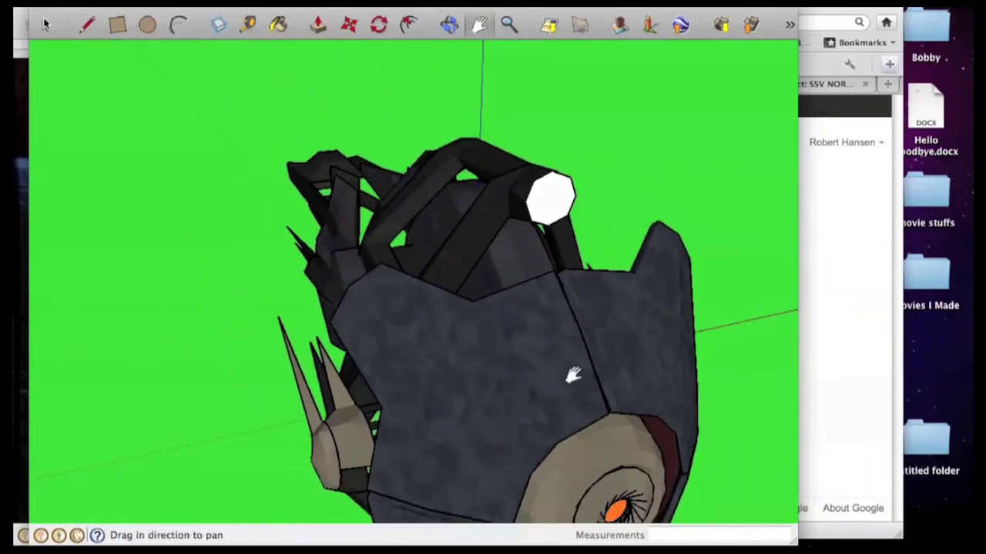
{"action": "left_click_drag", "start_coordinate": [605, 403], "coordinate": [543, 306]}
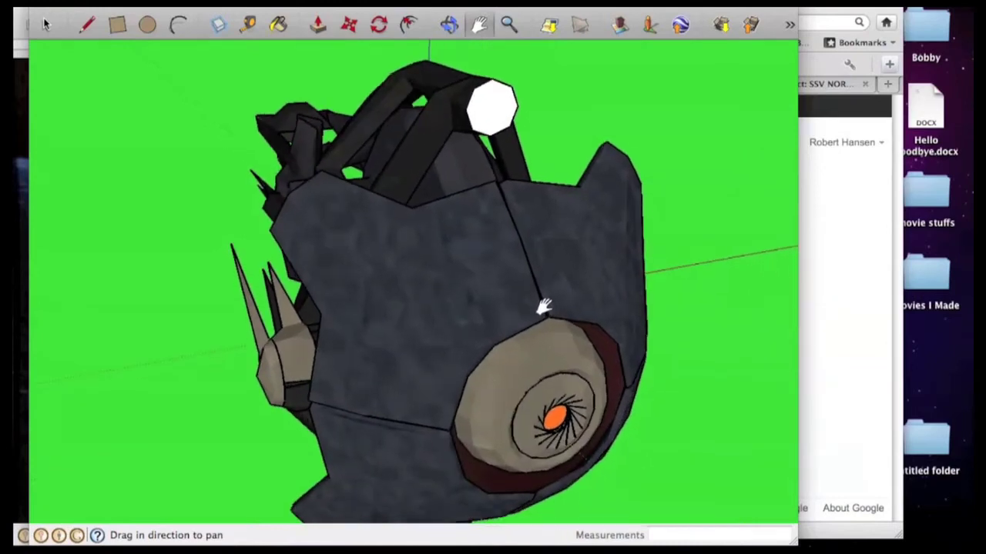
{"action": "scroll", "coordinate": [467, 269], "scroll_direction": "down", "scroll_amount": 3}
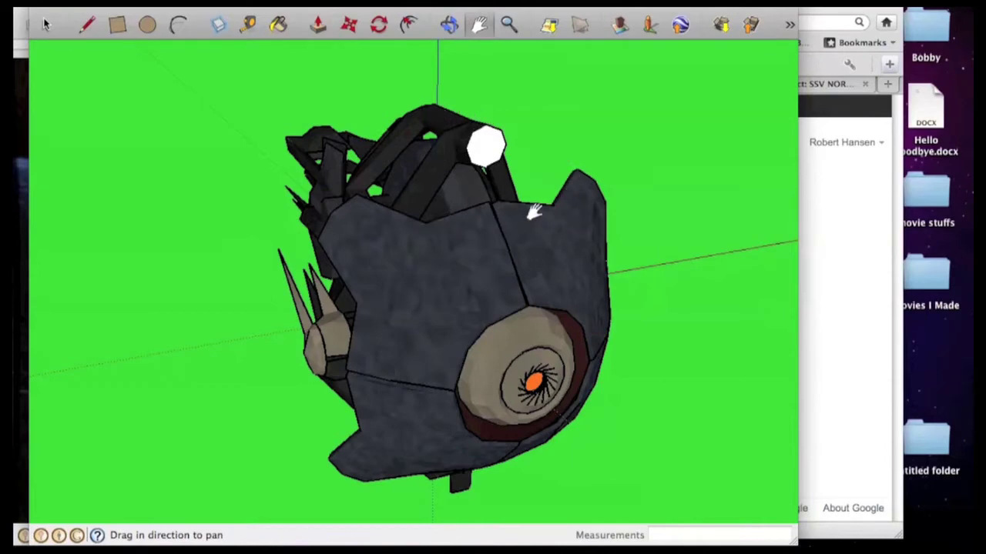
{"action": "key", "text": "o"}
{"action": "left_click_drag", "start_coordinate": [548, 277], "coordinate": [213, 396]}
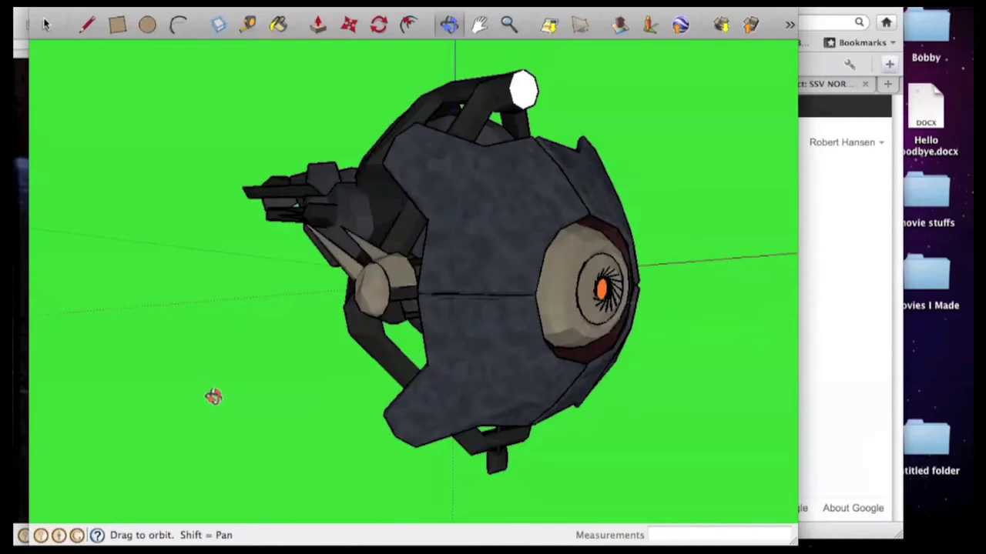
{"action": "key", "text": "shift"}
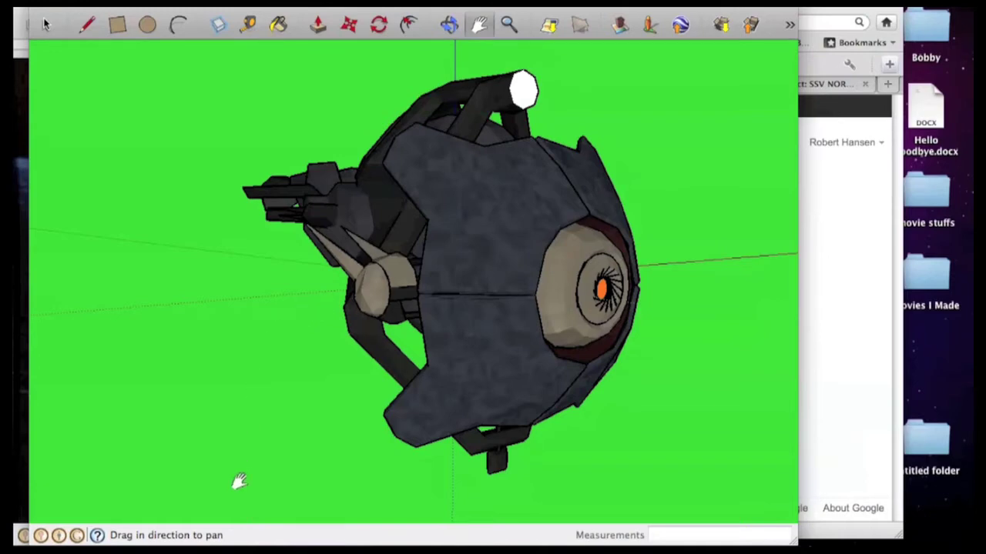
- Switch to the web browser, search Google for "google sketchup" and open the Google SketchUp result on sketchup.com
{"action": "key", "text": "super+Tab"}
{"action": "left_click", "coordinate": [325, 344]}
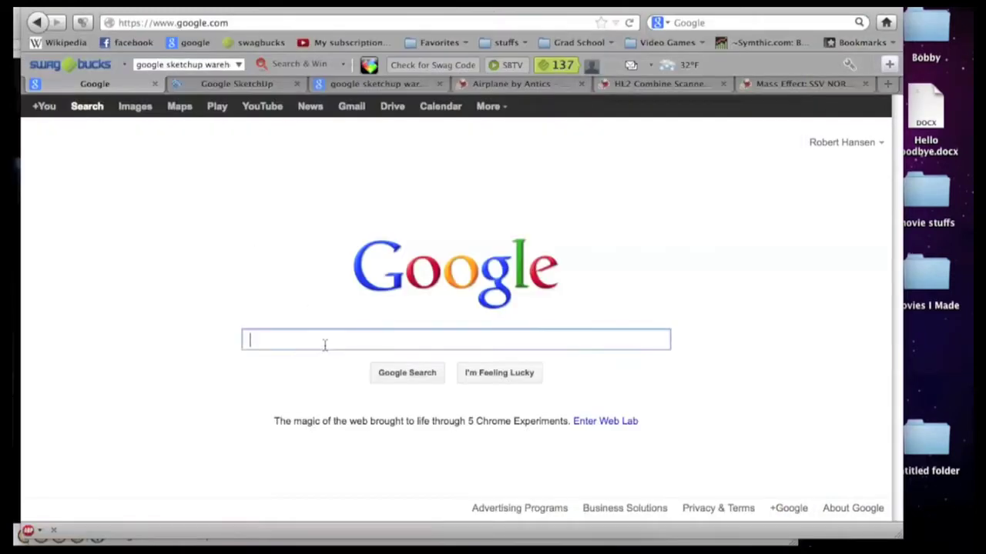
{"action": "type", "text": "google s"}
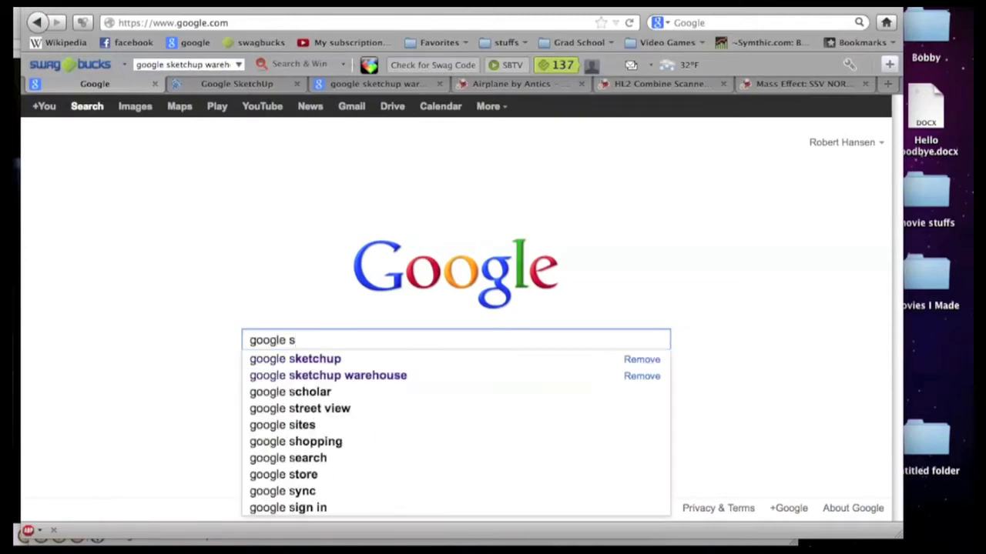
{"action": "key", "text": "Down"}
{"action": "key", "text": "Return"}
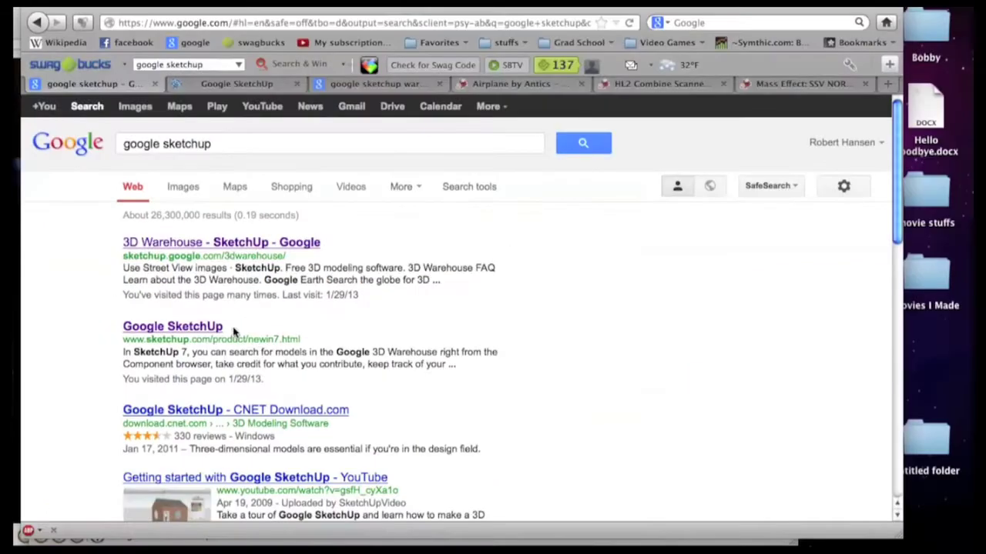
{"action": "left_click", "coordinate": [219, 330]}
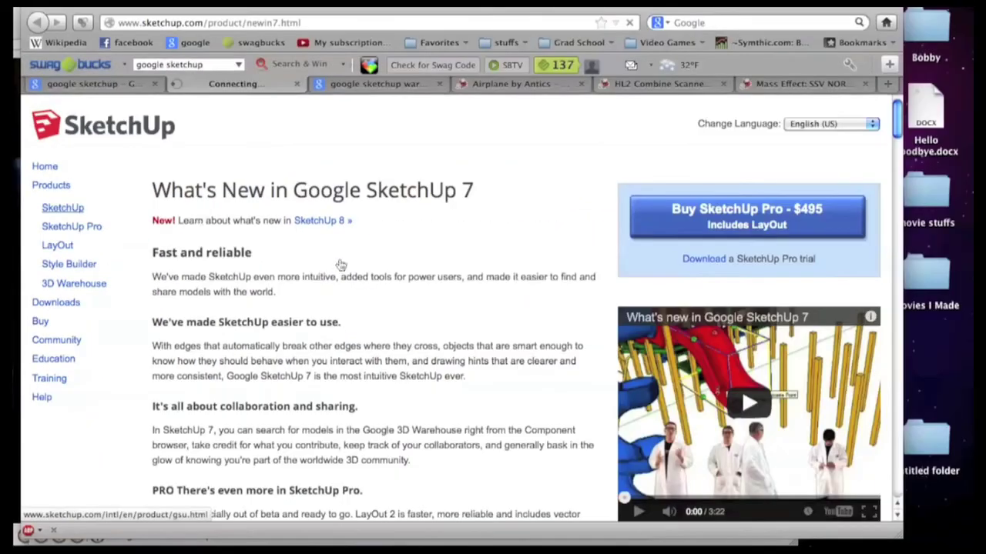
- Open the 3D Warehouse site from the "google sketchup warehouse" results and look through its home page collections and models
{"action": "key", "text": "ctrl+Tab"}
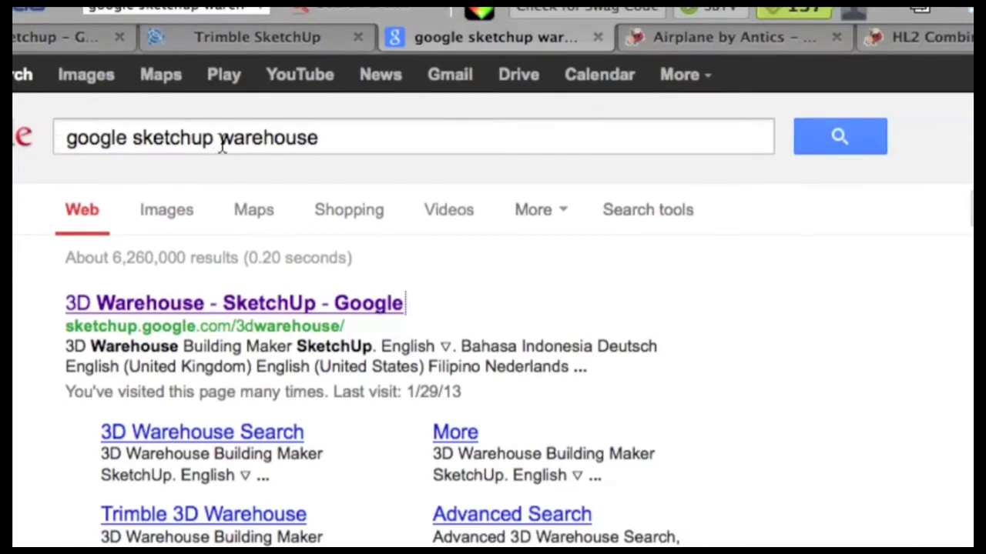
{"action": "left_click", "coordinate": [355, 308]}
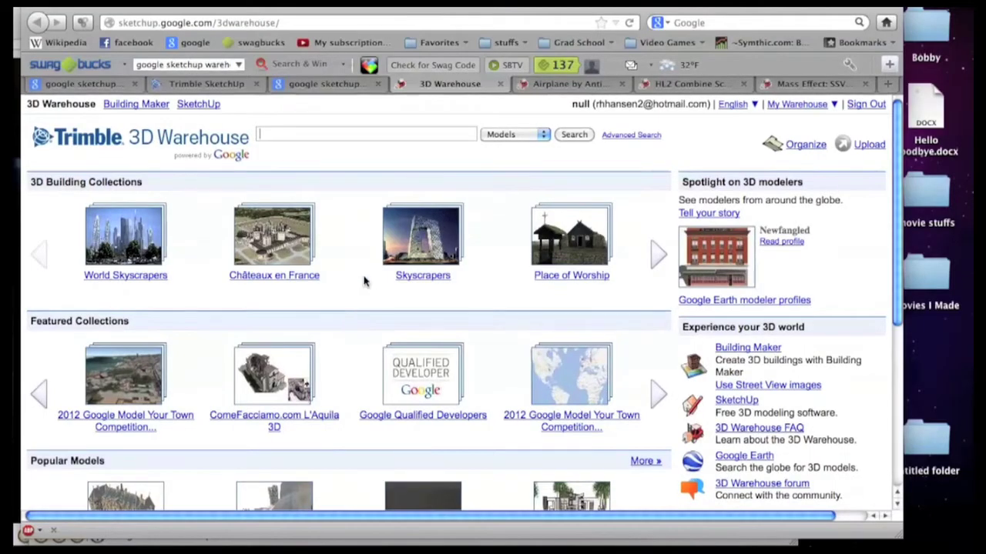
{"action": "scroll", "coordinate": [365, 275], "scroll_direction": "down", "scroll_amount": 1}
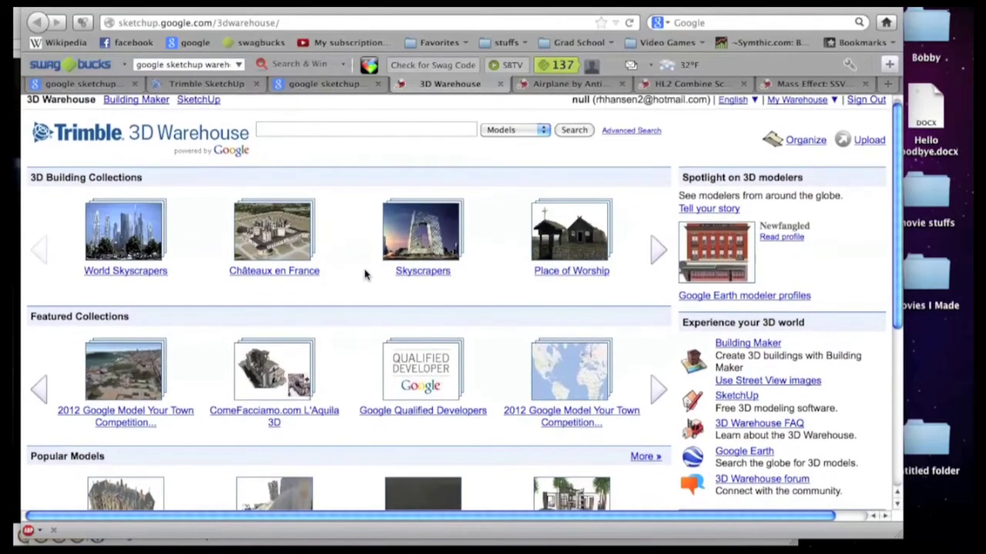
{"action": "scroll", "coordinate": [366, 275], "scroll_direction": "down", "scroll_amount": 3}
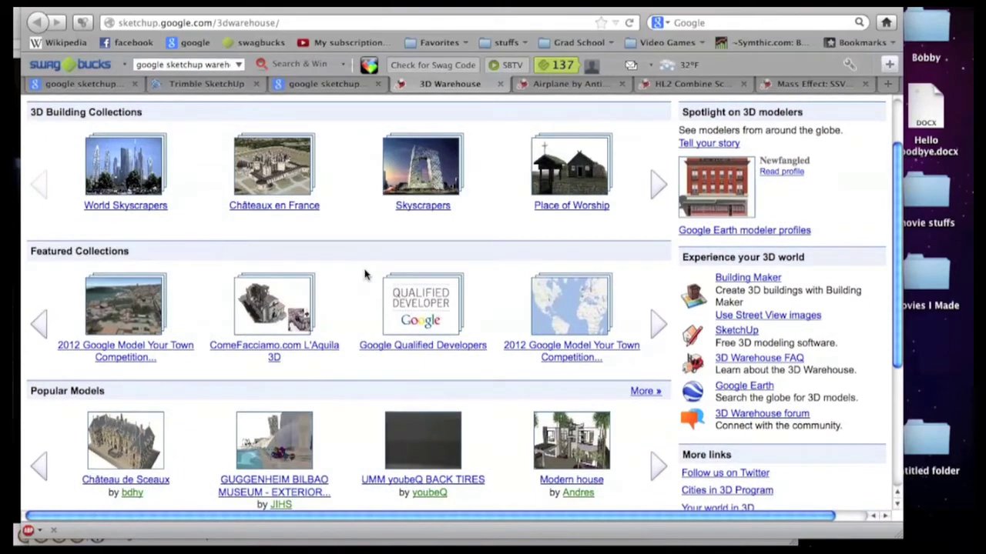
{"action": "scroll", "coordinate": [365, 275], "scroll_direction": "down", "scroll_amount": 5}
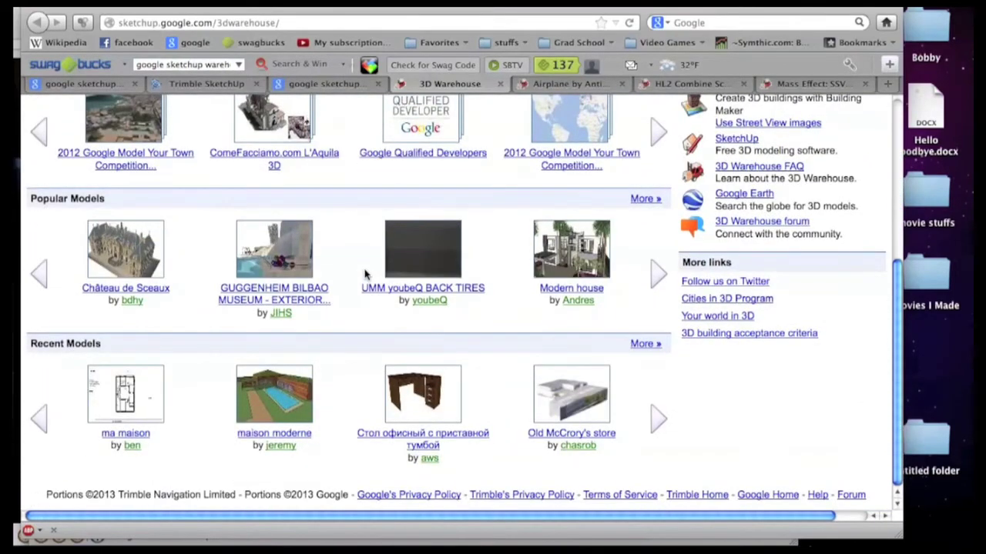
{"action": "scroll", "coordinate": [365, 275], "scroll_direction": "up", "scroll_amount": 7}
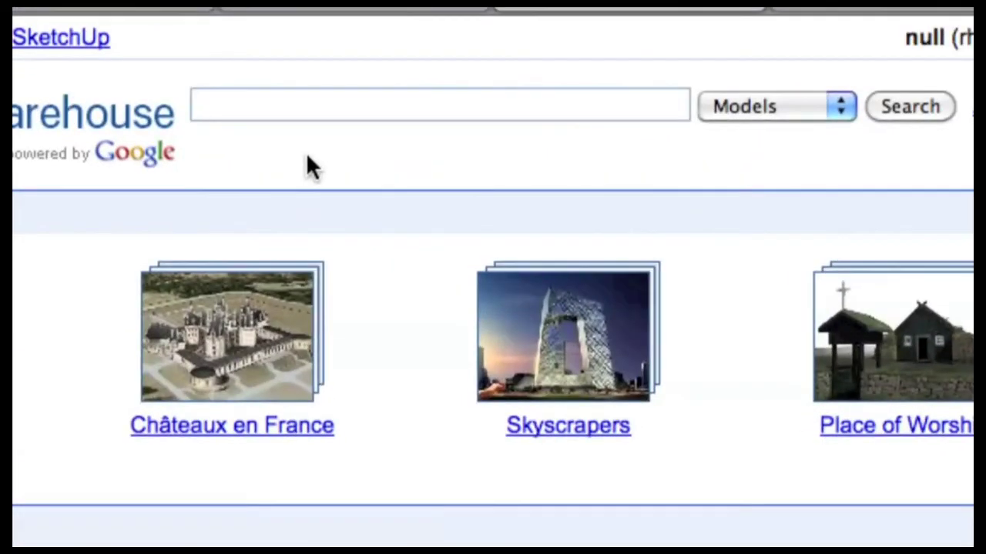
- Search the 3D Warehouse models for "airplane" and open the Airplane model by Antics
{"action": "type", "text": "airplane"}
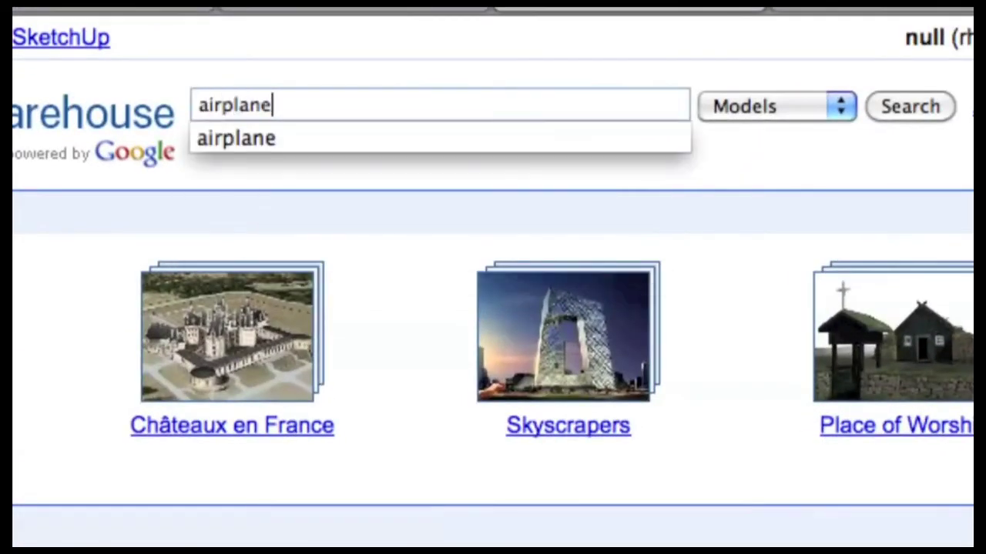
{"action": "key", "text": "Return"}
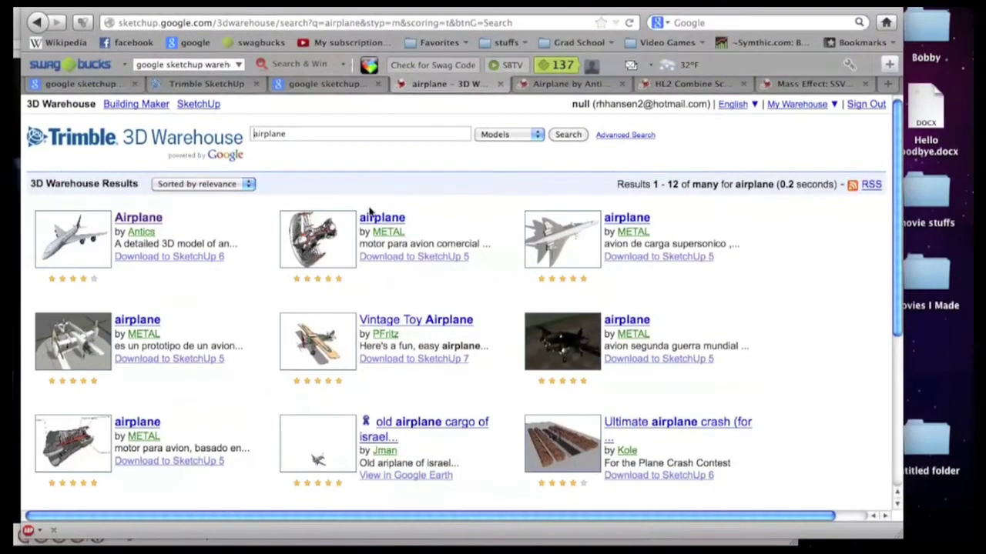
{"action": "left_click", "coordinate": [153, 224]}
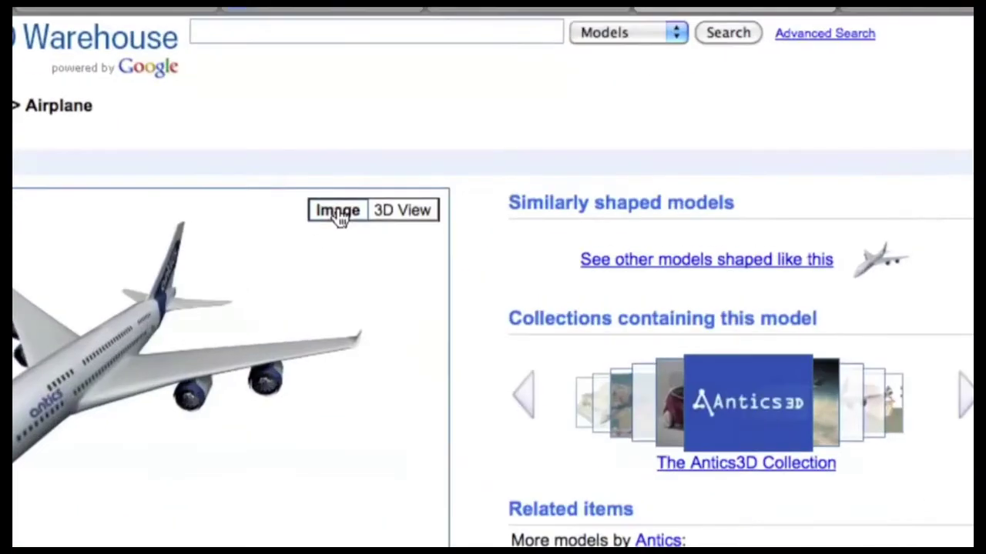
- Preview the Airplane model in 3D View and check its available download formats
{"action": "left_click", "coordinate": [395, 220]}
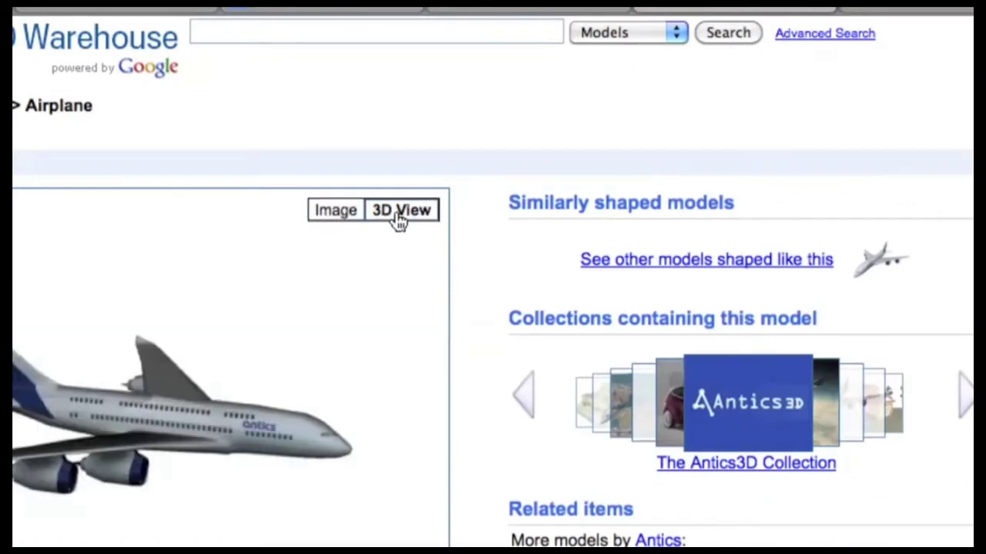
{"action": "scroll", "coordinate": [209, 390], "scroll_direction": "down", "scroll_amount": 3}
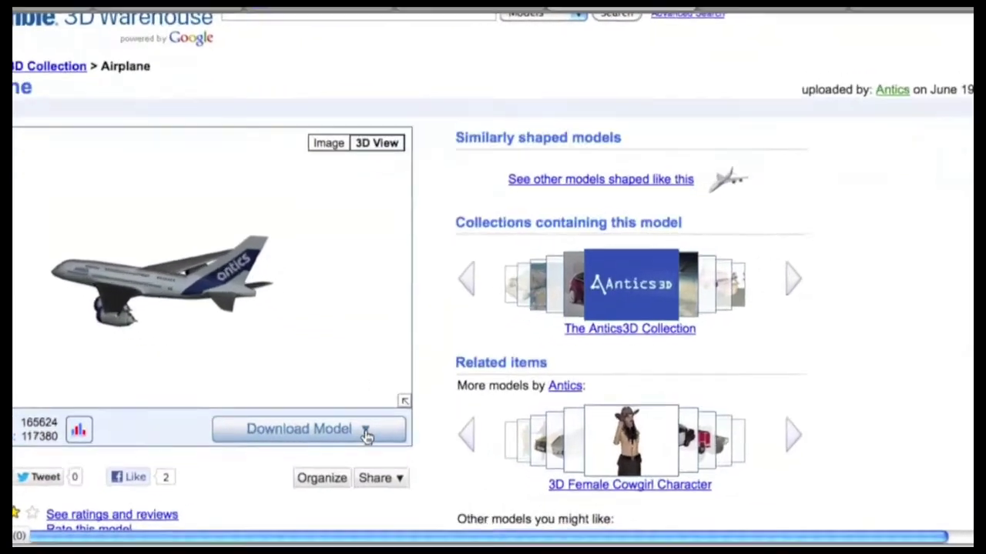
{"action": "left_click", "coordinate": [367, 437]}
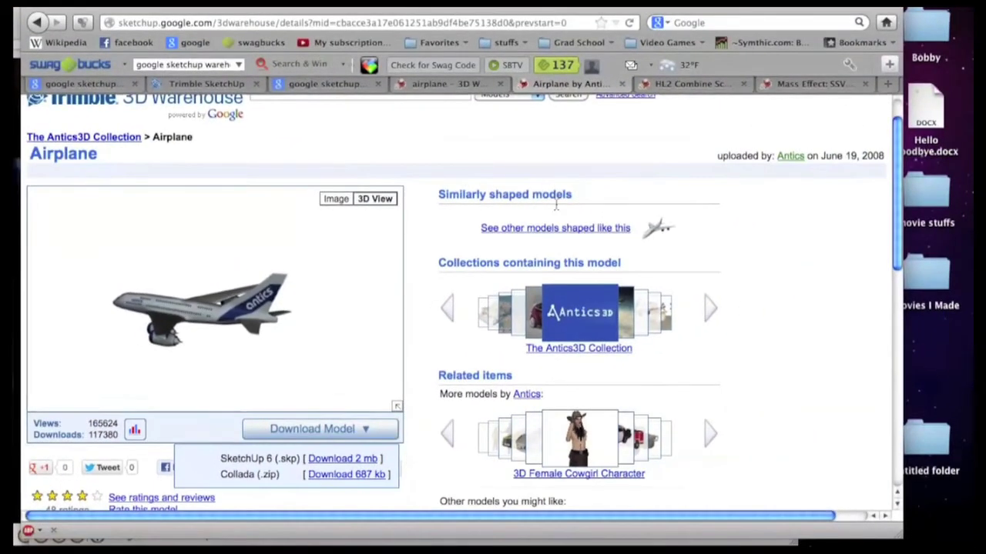
{"action": "mouse_move", "coordinate": [333, 291]}
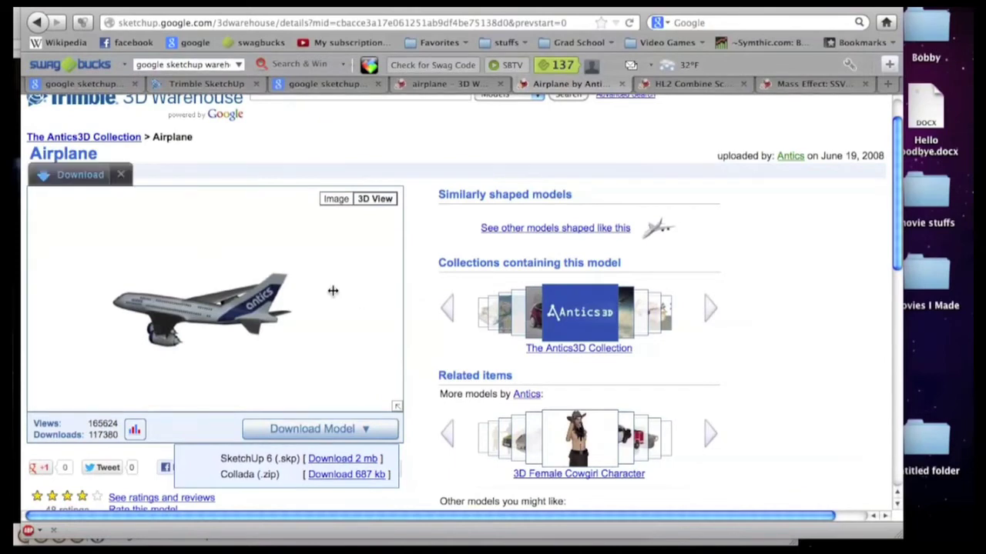
{"action": "scroll", "coordinate": [432, 254], "scroll_direction": "up", "scroll_amount": 2}
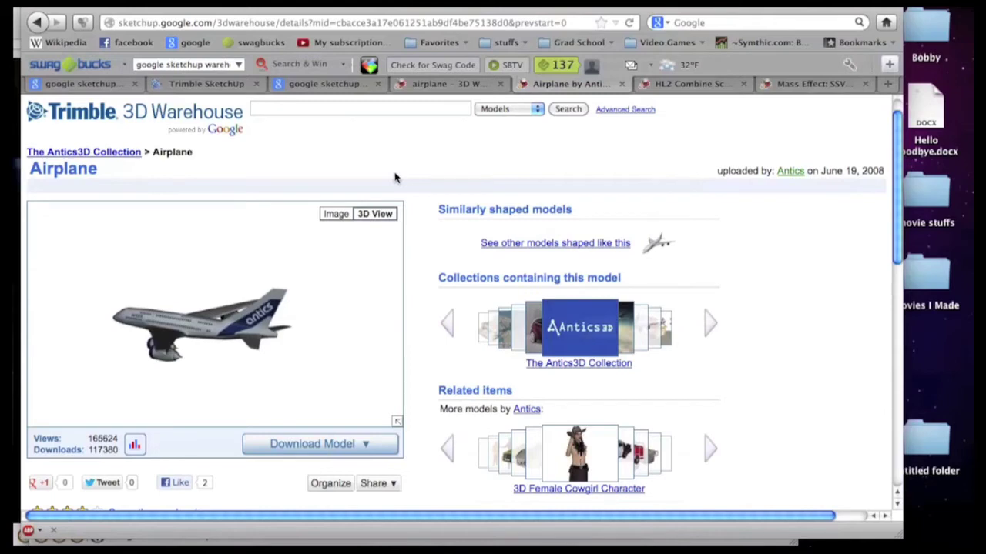
- View the already open HL2 Combine Scanner page, rotate its 3D preview, and bring up the Mass Effect: SSV Normandy page
{"action": "left_click", "coordinate": [684, 84]}
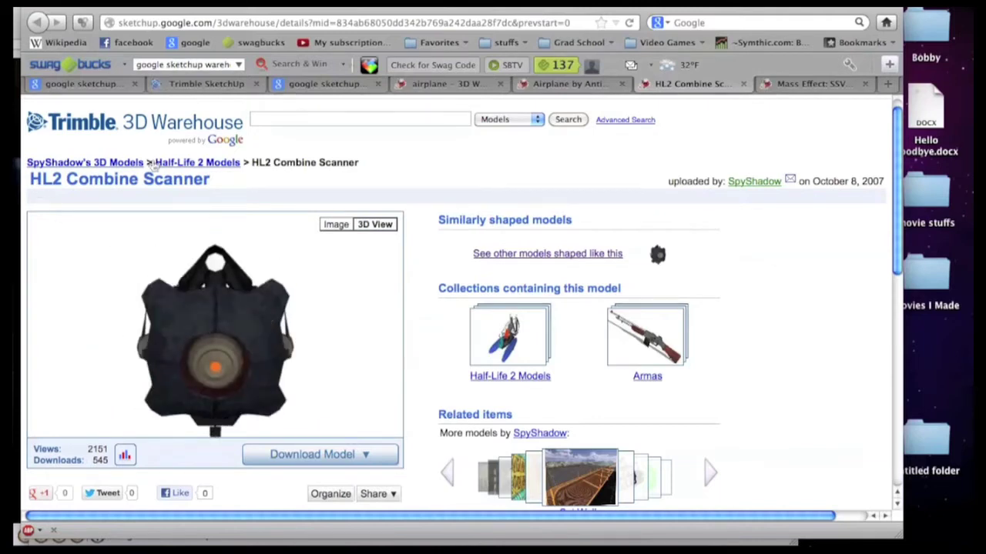
{"action": "mouse_move", "coordinate": [287, 346]}
{"action": "left_mouse_down"}
{"action": "mouse_move", "coordinate": [343, 337]}
{"action": "mouse_move", "coordinate": [293, 355]}
{"action": "left_mouse_up"}
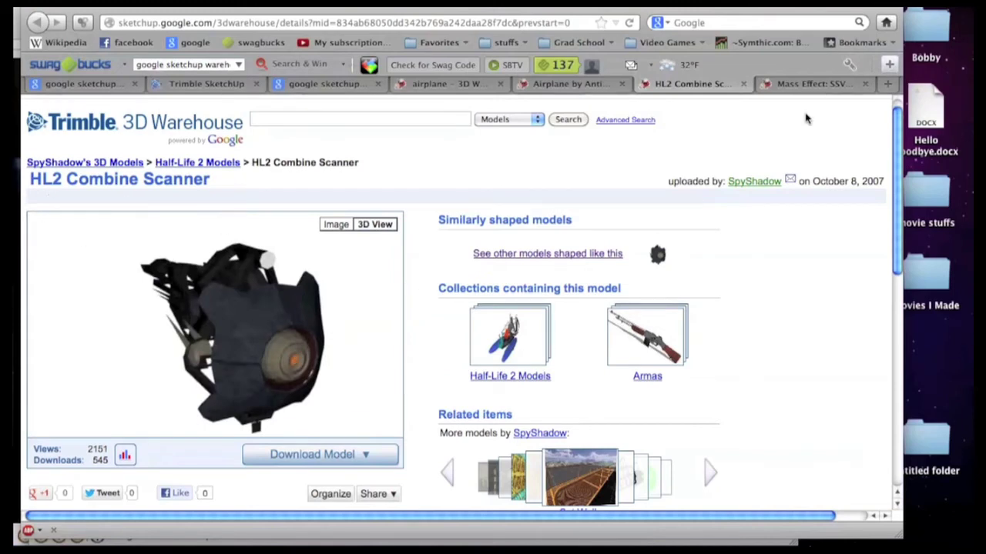
{"action": "left_click", "coordinate": [803, 83]}
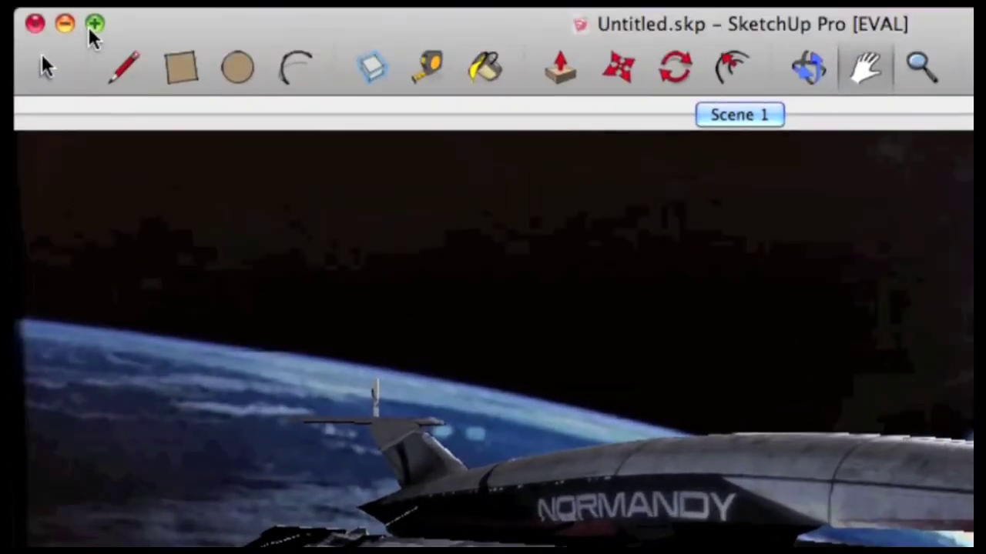
- Enlarge the SketchUp window containing the Normandy ship to fill the screen and make it the active window
{"action": "left_click", "coordinate": [95, 23]}
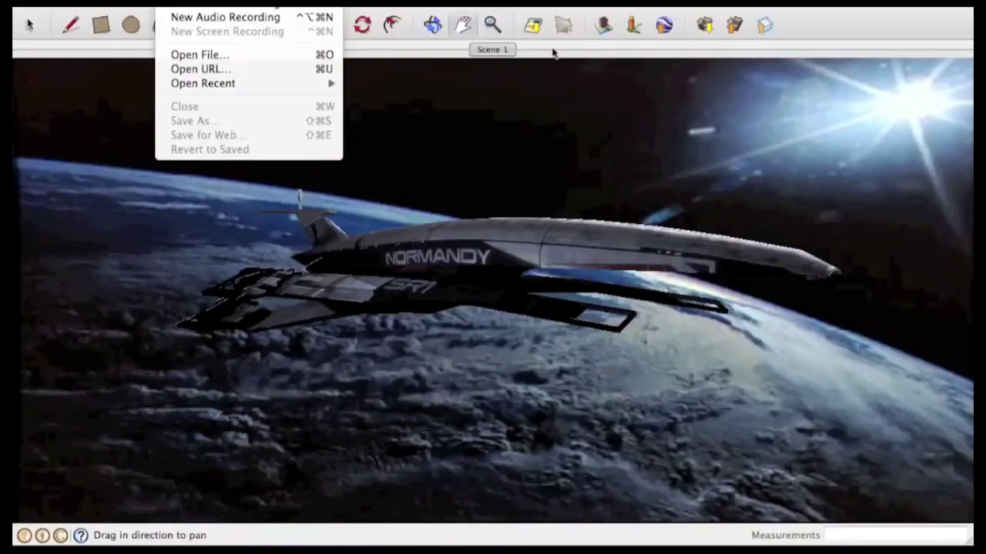
{"action": "left_click", "coordinate": [473, 159]}
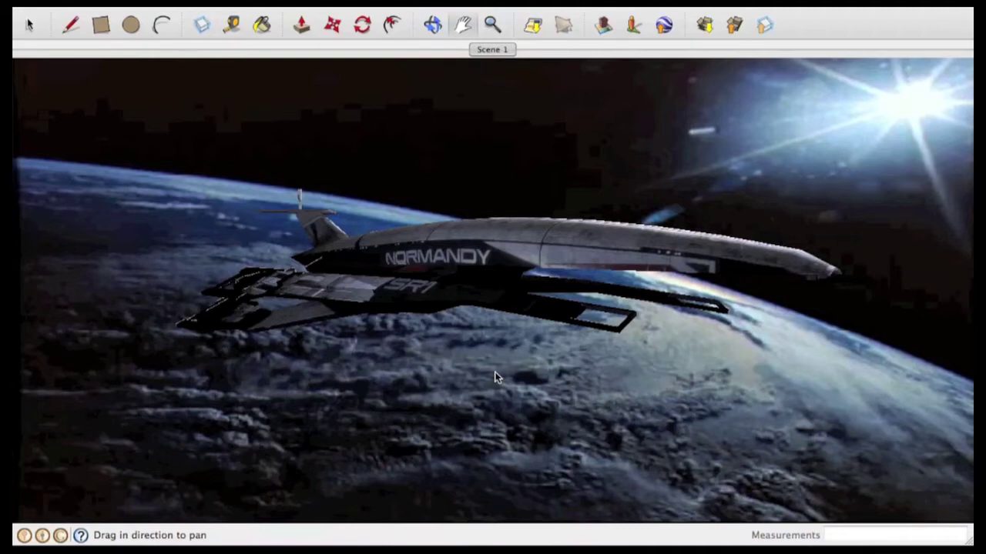
{"action": "left_click", "coordinate": [475, 251]}
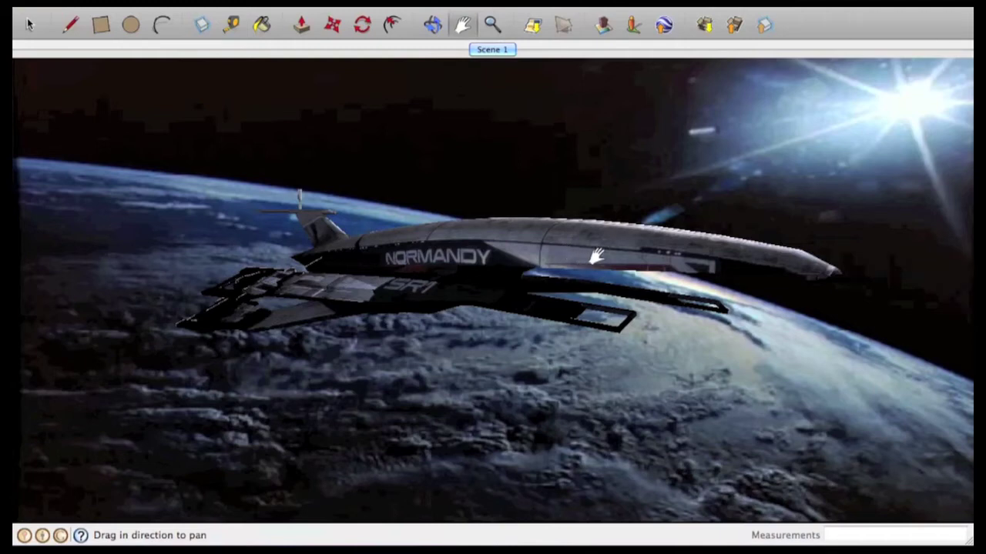
- Inspect the Normandy ship against the planet backdrop from its opposite side and from farther away
{"action": "key", "text": "o"}
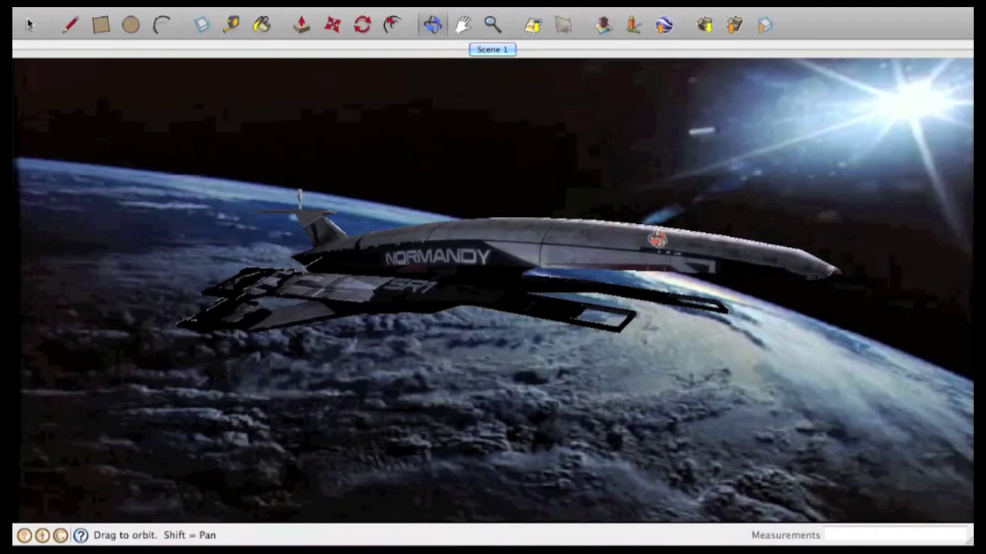
{"action": "left_click_drag", "start_coordinate": [656, 243], "coordinate": [197, 362]}
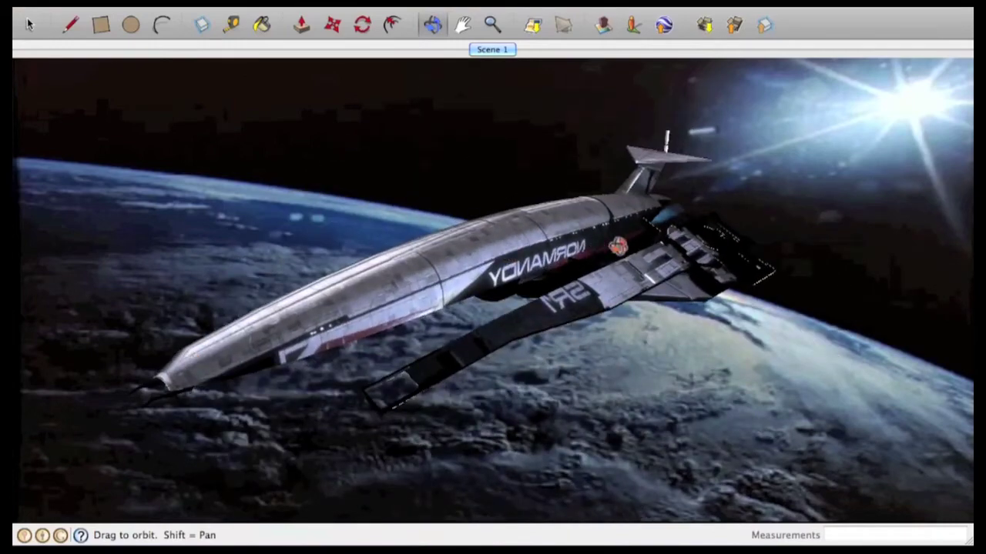
{"action": "key", "text": "h"}
{"action": "left_click_drag", "start_coordinate": [305, 302], "coordinate": [491, 247]}
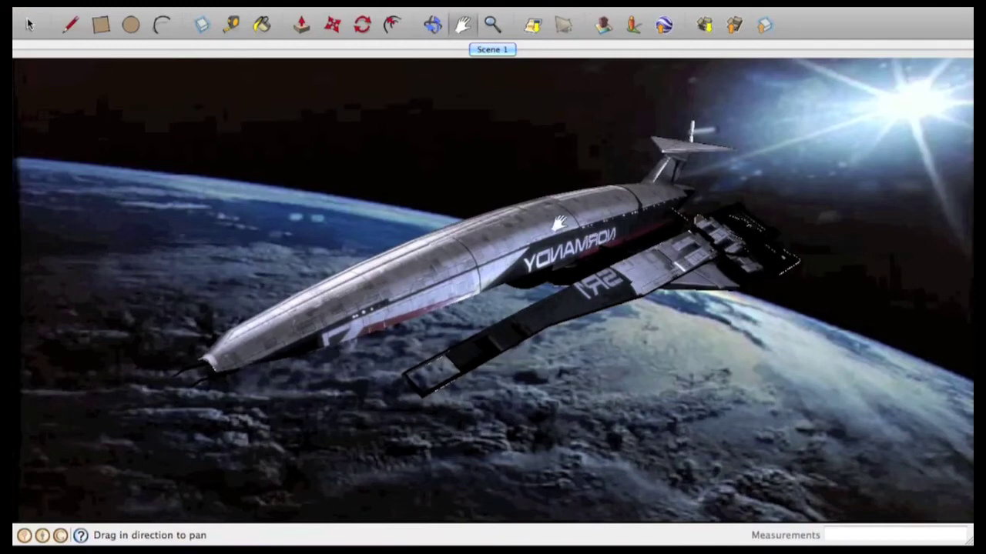
{"action": "scroll", "coordinate": [558, 223], "scroll_direction": "down", "scroll_amount": 8}
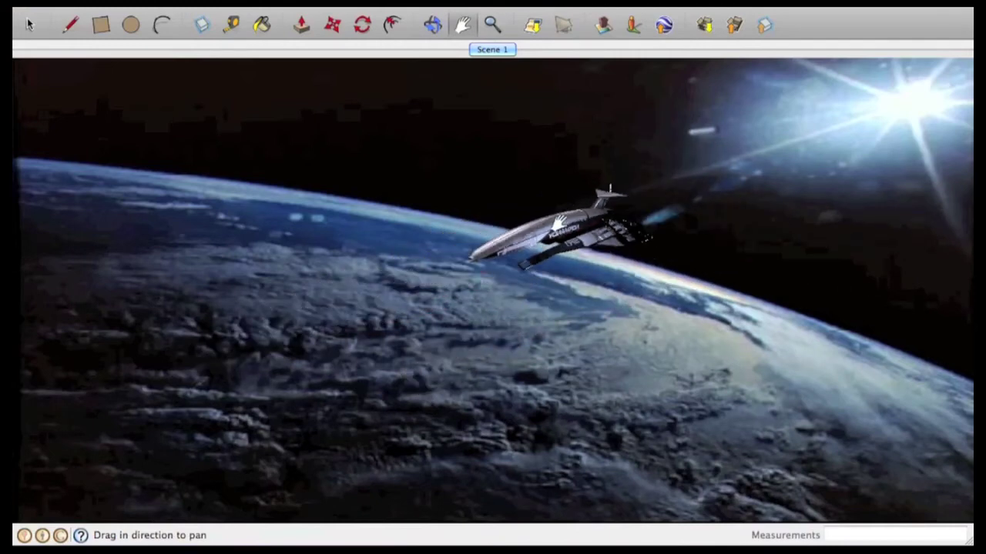
- Examine the Normandy's hull up close against the planet backdrop and return to the saved Scene 1 view
{"action": "scroll", "coordinate": [559, 223], "scroll_direction": "up", "scroll_amount": 10}
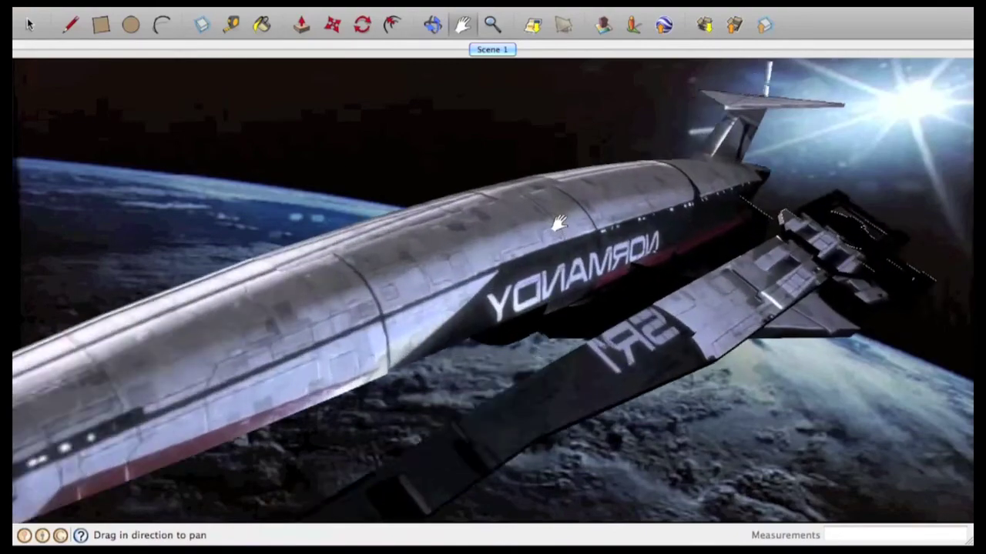
{"action": "scroll", "coordinate": [558, 223], "scroll_direction": "down", "scroll_amount": 6}
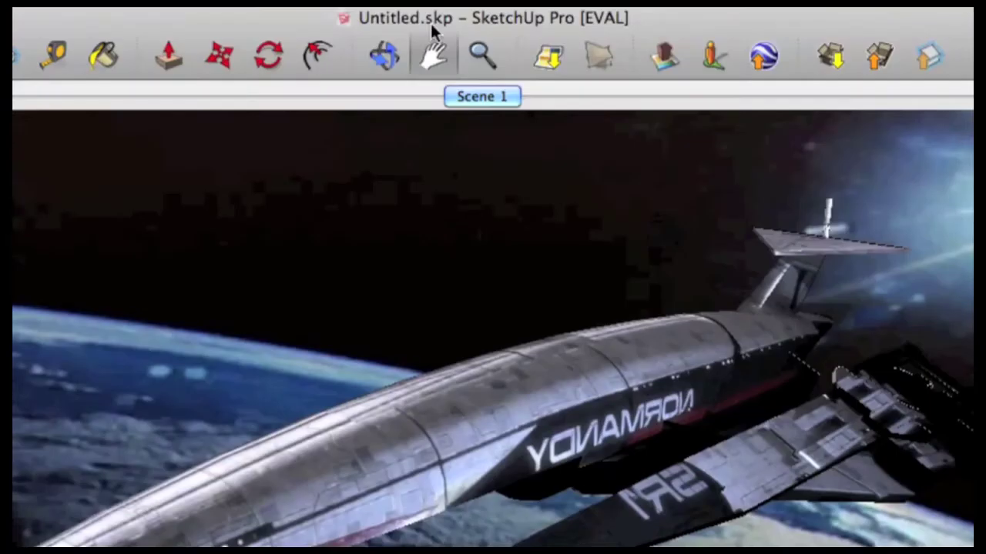
{"action": "left_click", "coordinate": [471, 98]}
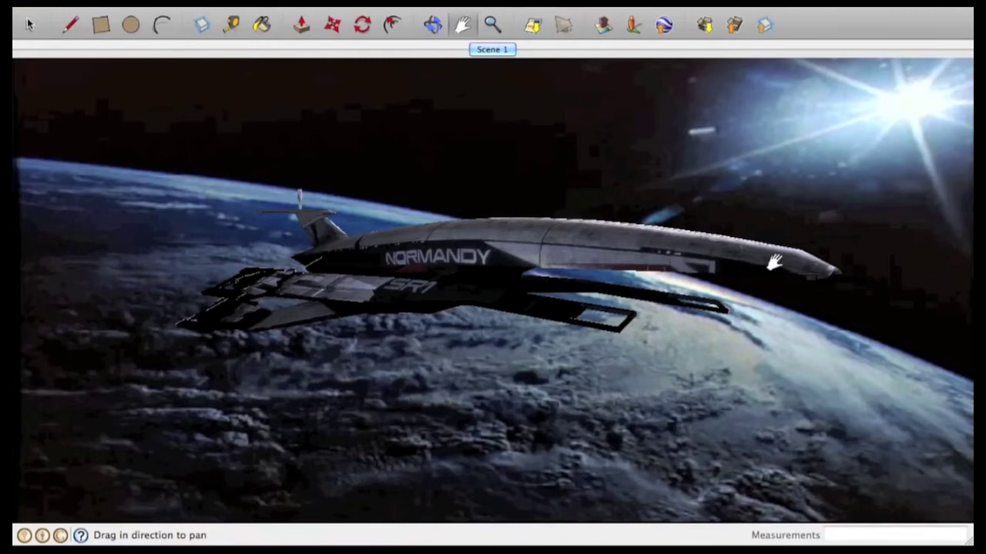
- Frame the Normandy as a small distant ship in front of the sun and save this view as a second scene
{"action": "key", "text": "o"}
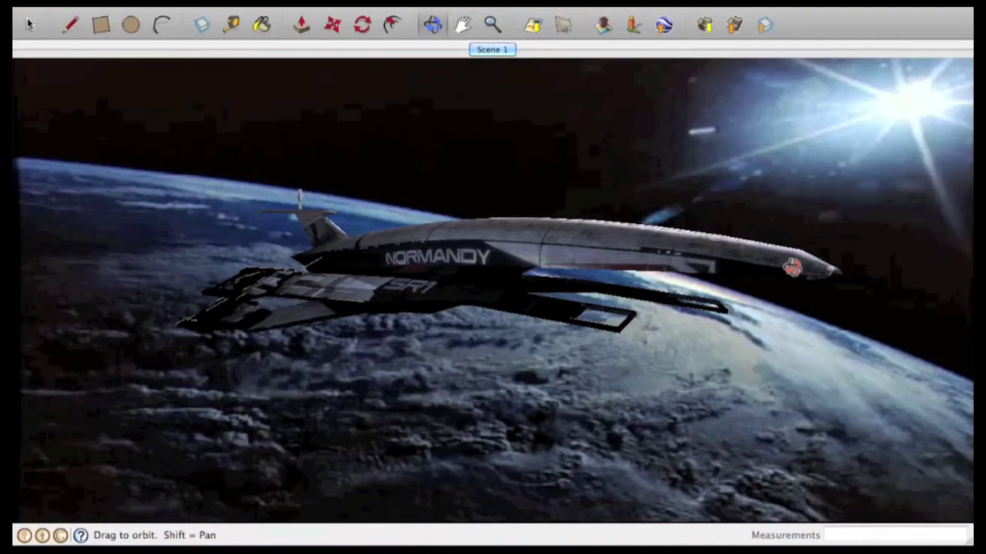
{"action": "left_click_drag", "start_coordinate": [792, 267], "coordinate": [365, 310]}
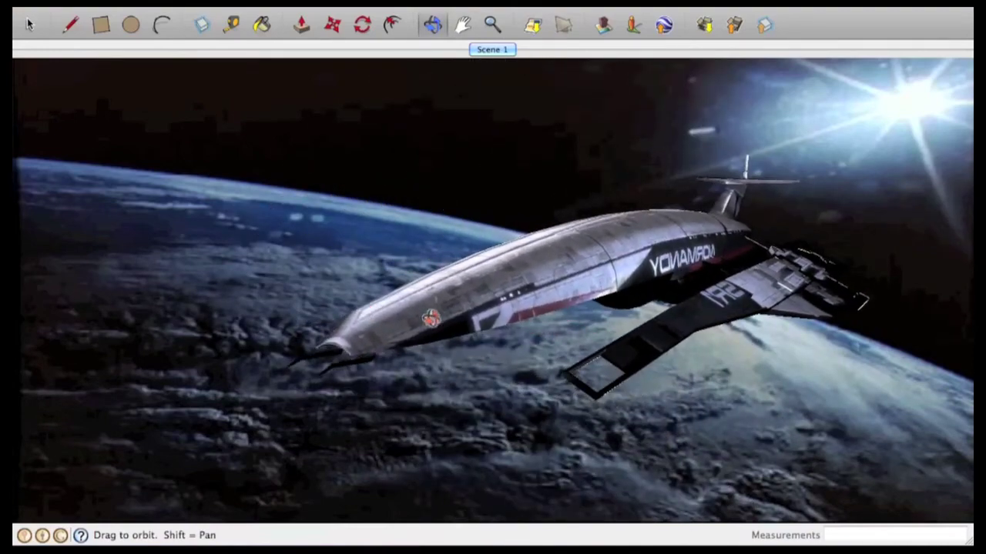
{"action": "key", "text": "h"}
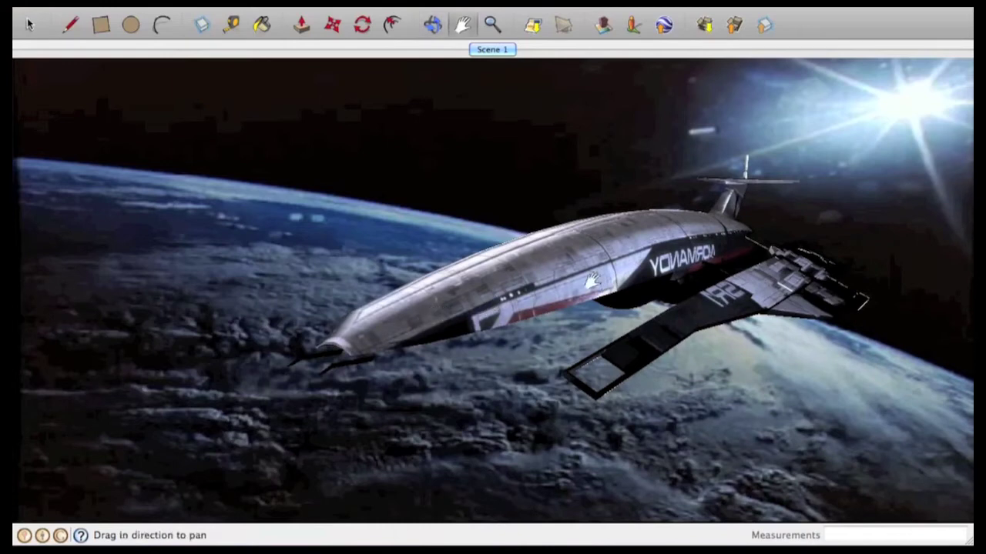
{"action": "scroll", "coordinate": [593, 281], "scroll_direction": "down", "scroll_amount": 3}
{"action": "scroll", "coordinate": [593, 281], "scroll_direction": "down", "scroll_amount": 3}
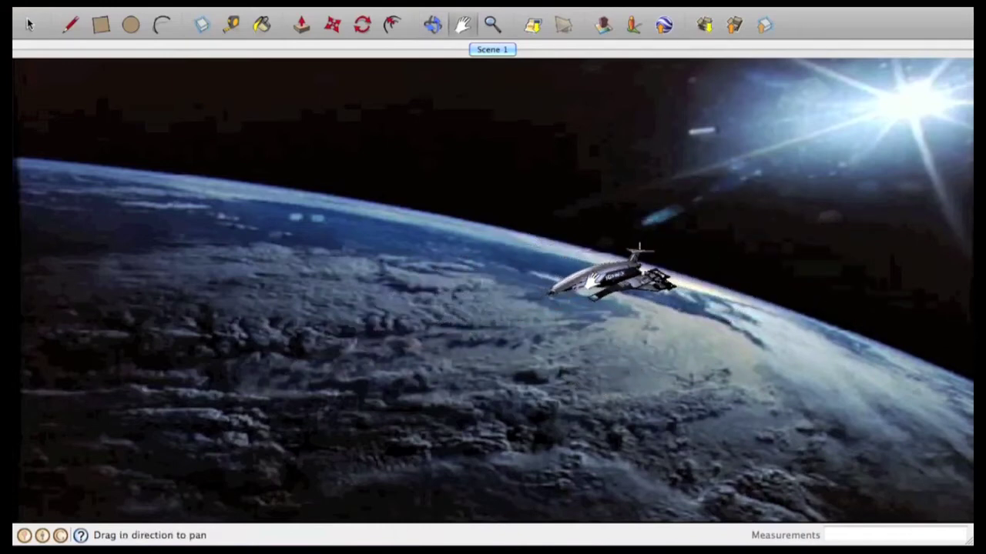
{"action": "left_click_drag", "start_coordinate": [593, 281], "coordinate": [922, 93]}
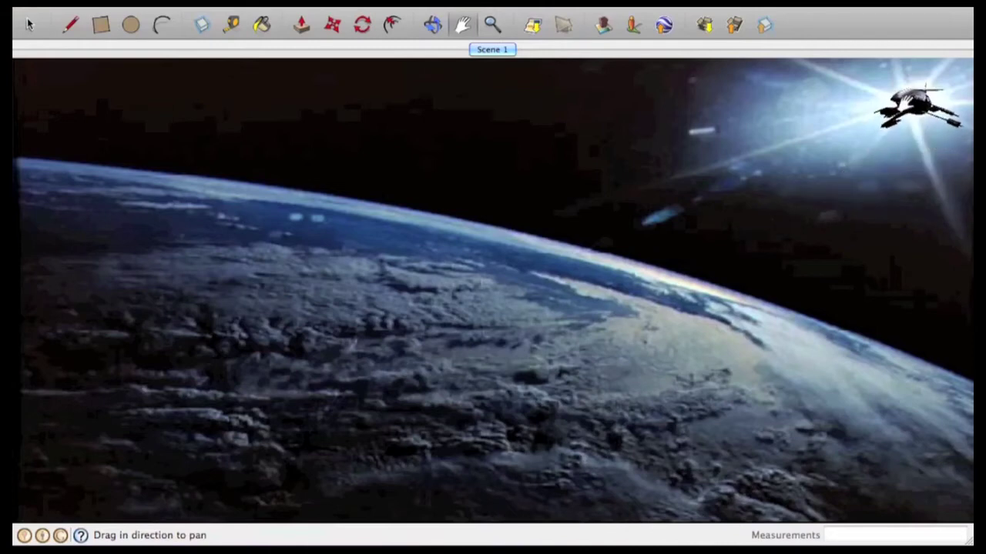
{"action": "middle_click_drag", "start_coordinate": [917, 104], "coordinate": [907, 107]}
{"action": "right_click", "coordinate": [177, 10]}
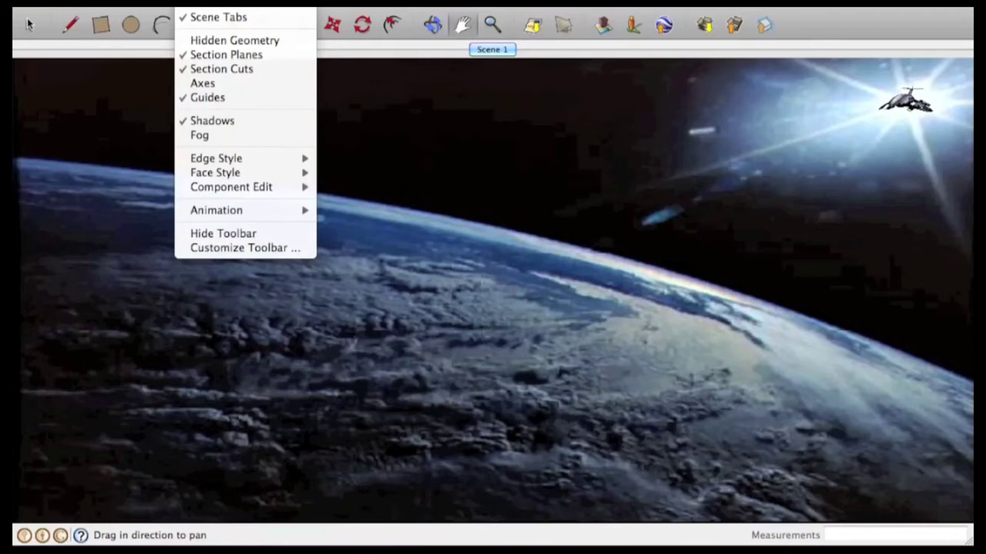
{"action": "mouse_move", "coordinate": [228, 4]}
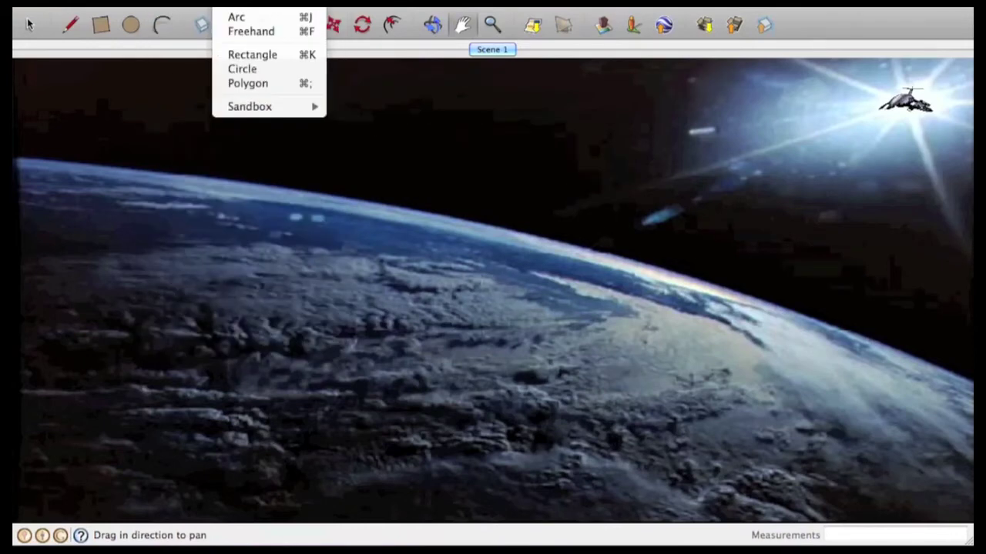
{"action": "mouse_move", "coordinate": [193, 3]}
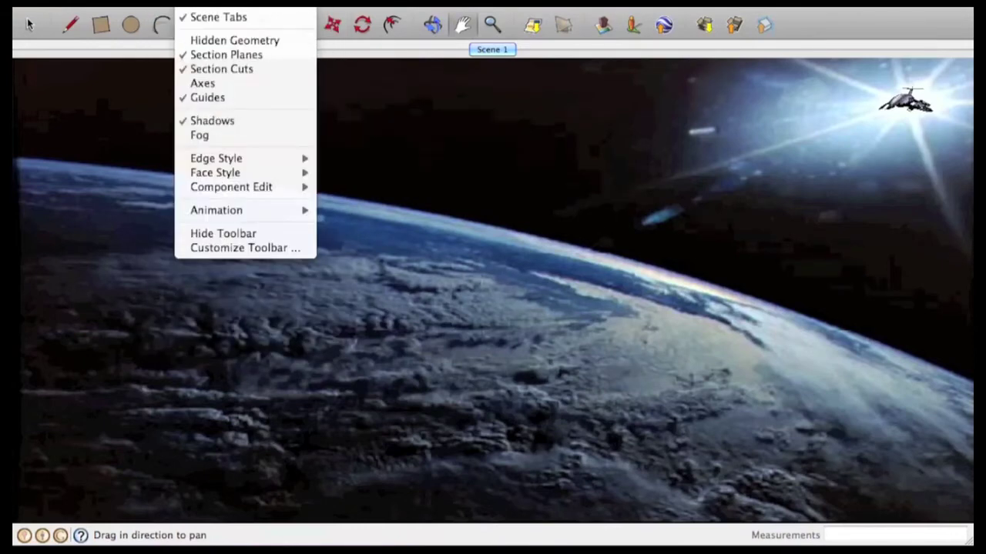
{"action": "mouse_move", "coordinate": [217, 214]}
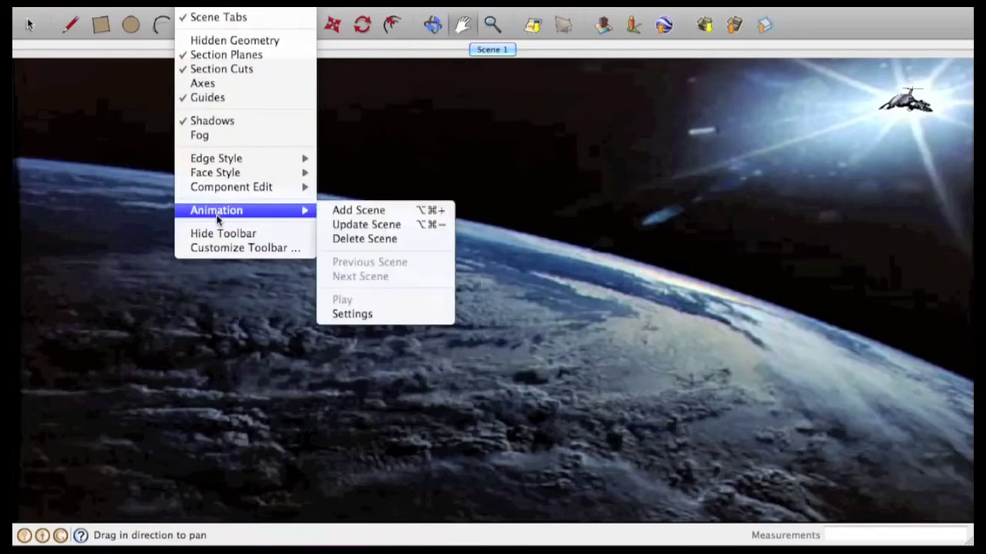
{"action": "left_click", "coordinate": [391, 211]}
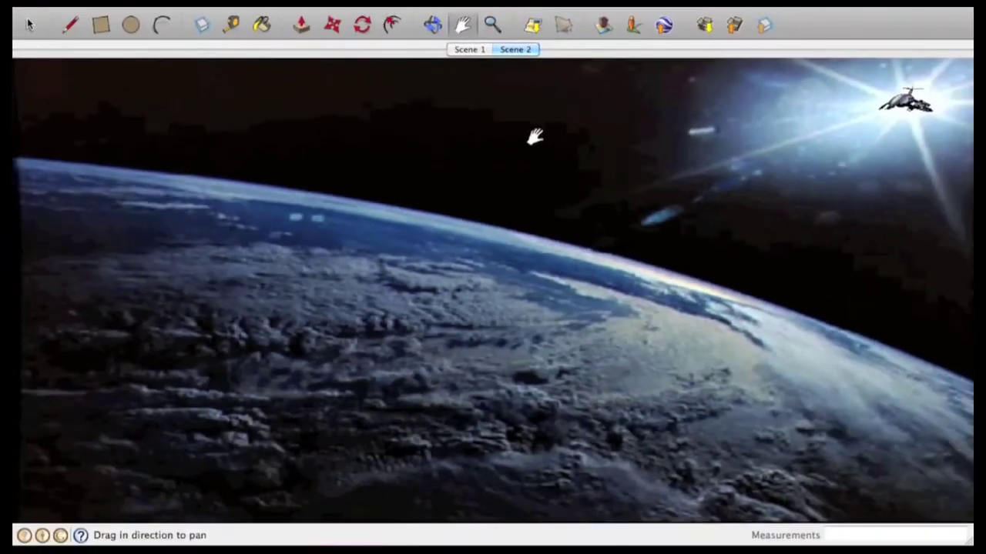
- Frame the Normandy's tail close up beside the planet, as if flying past the camera, and save this view as a third scene
{"action": "key", "text": "o"}
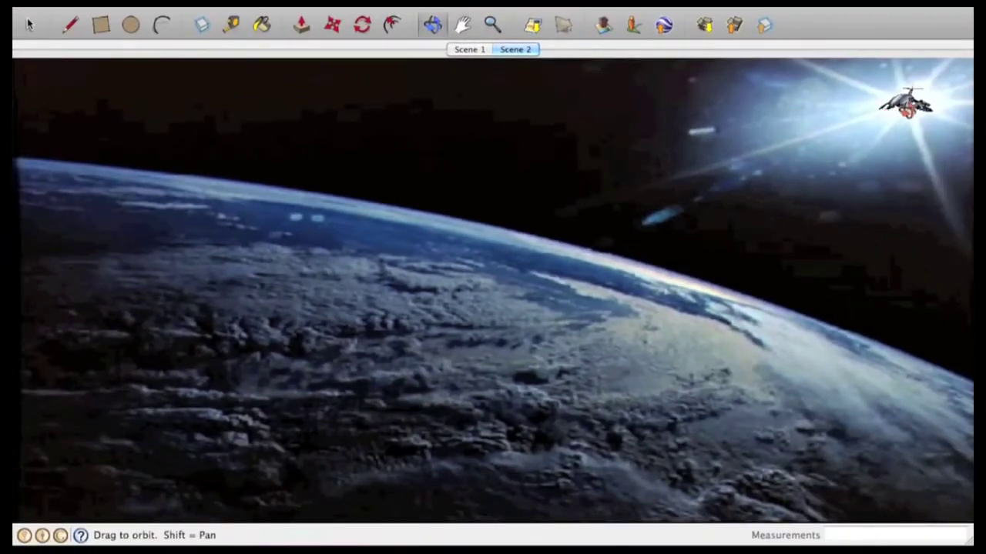
{"action": "left_click_drag", "start_coordinate": [907, 107], "coordinate": [885, 129]}
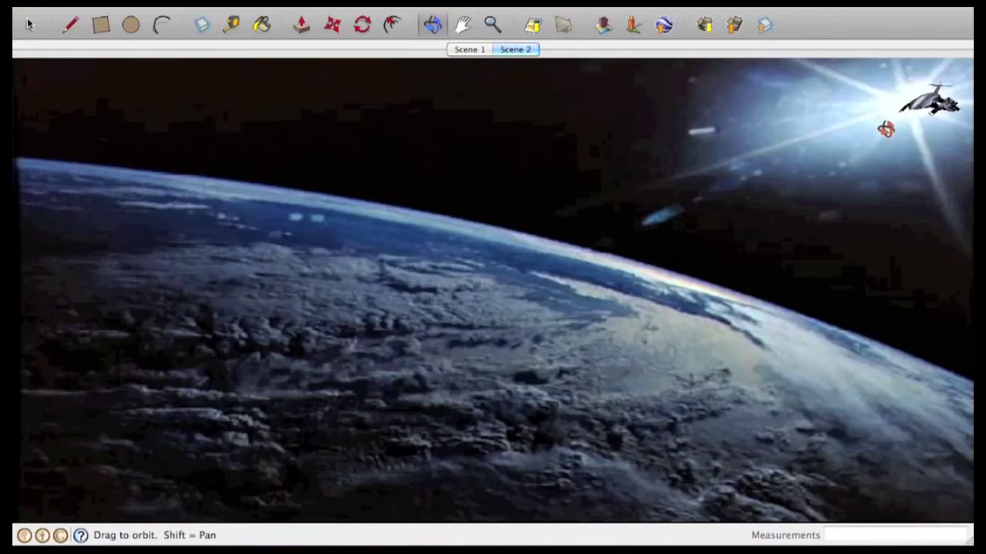
{"action": "key", "text": "h"}
{"action": "left_click_drag", "start_coordinate": [938, 92], "coordinate": [524, 273]}
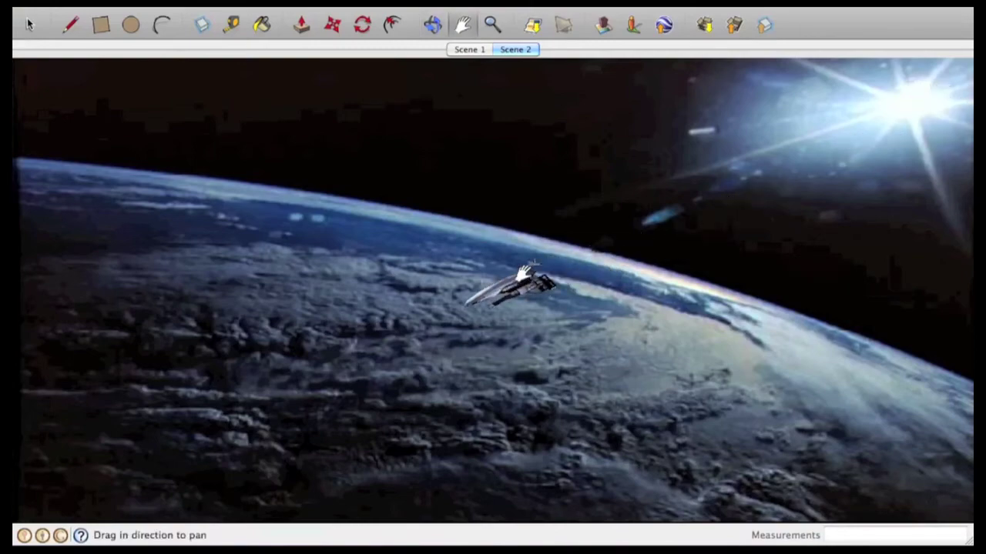
{"action": "scroll", "coordinate": [520, 289], "scroll_direction": "up", "scroll_amount": 6}
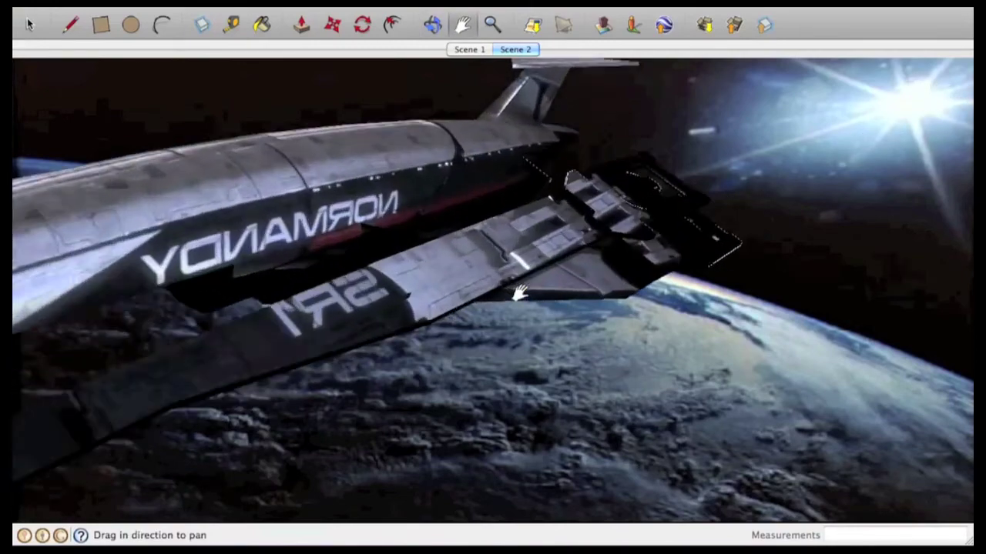
{"action": "scroll", "coordinate": [520, 292], "scroll_direction": "up", "scroll_amount": 2}
{"action": "left_click_drag", "start_coordinate": [259, 159], "coordinate": [168, 376]}
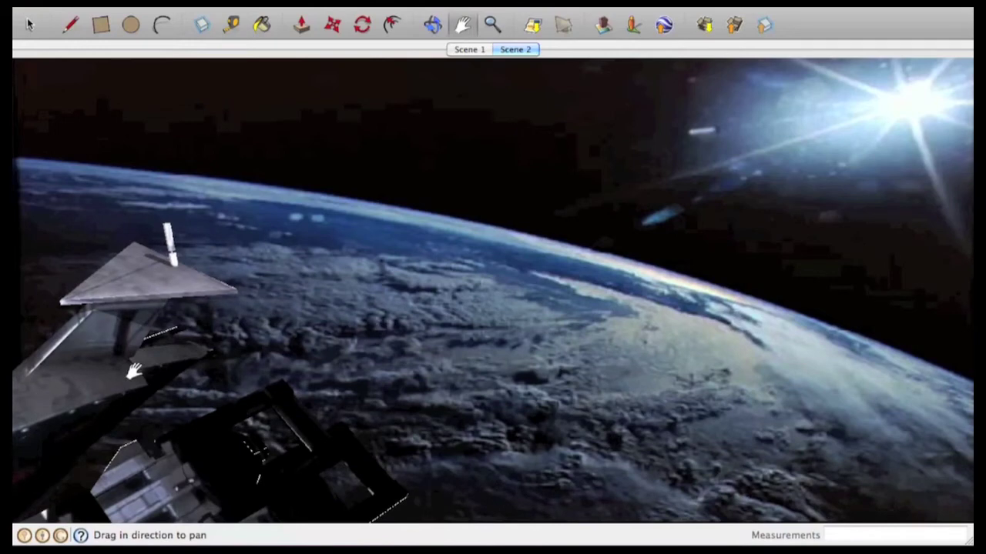
{"action": "left_click", "coordinate": [127, 3]}
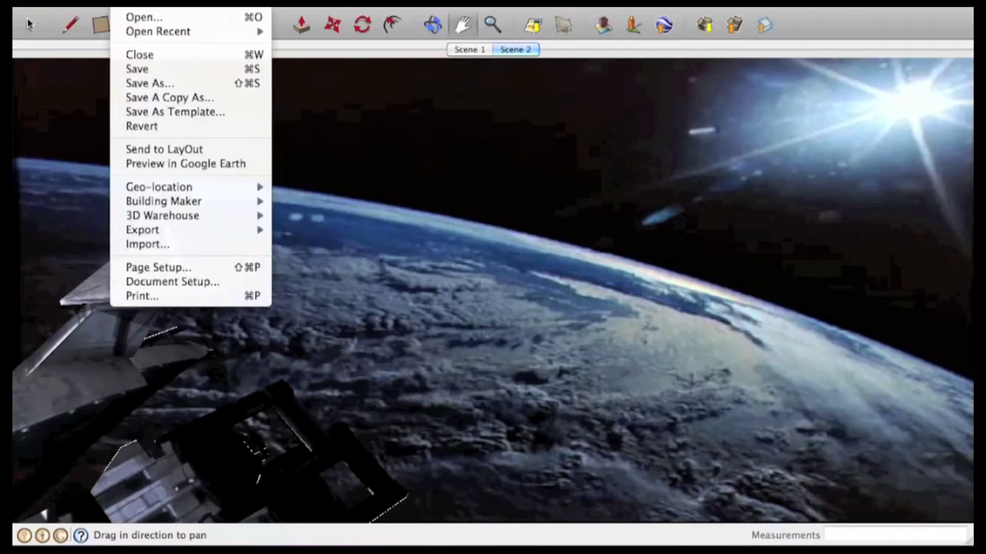
{"action": "mouse_move", "coordinate": [158, 2]}
{"action": "mouse_move", "coordinate": [193, 3]}
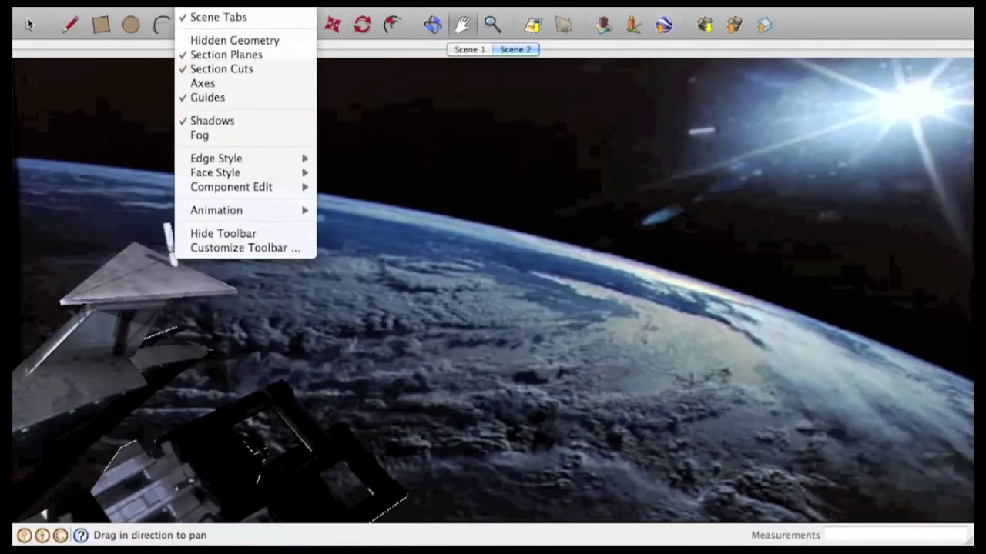
{"action": "mouse_move", "coordinate": [231, 210]}
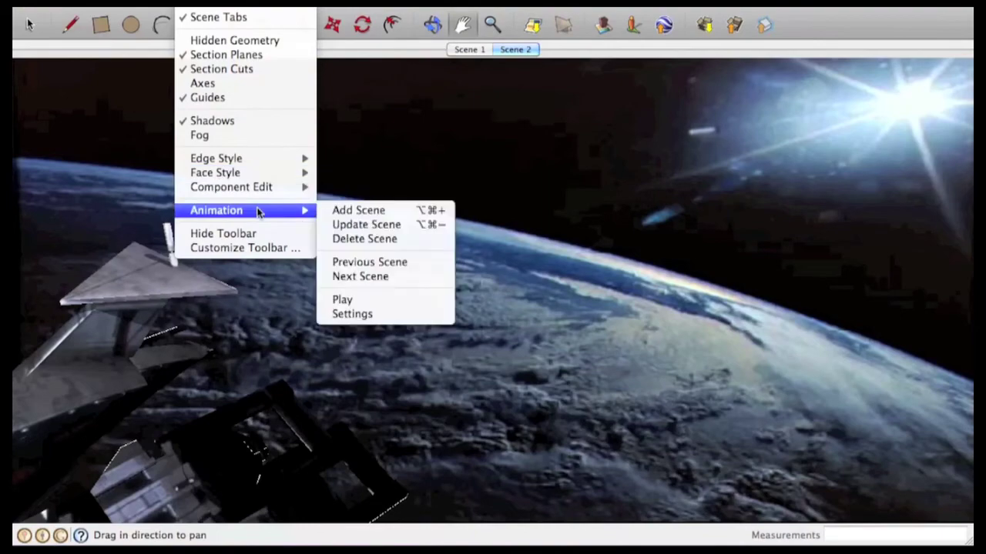
{"action": "left_click", "coordinate": [367, 211]}
- Play the transitions between Scene 2 and Scene 3 in both directions to preview the ship's flight
{"action": "left_click", "coordinate": [493, 50]}
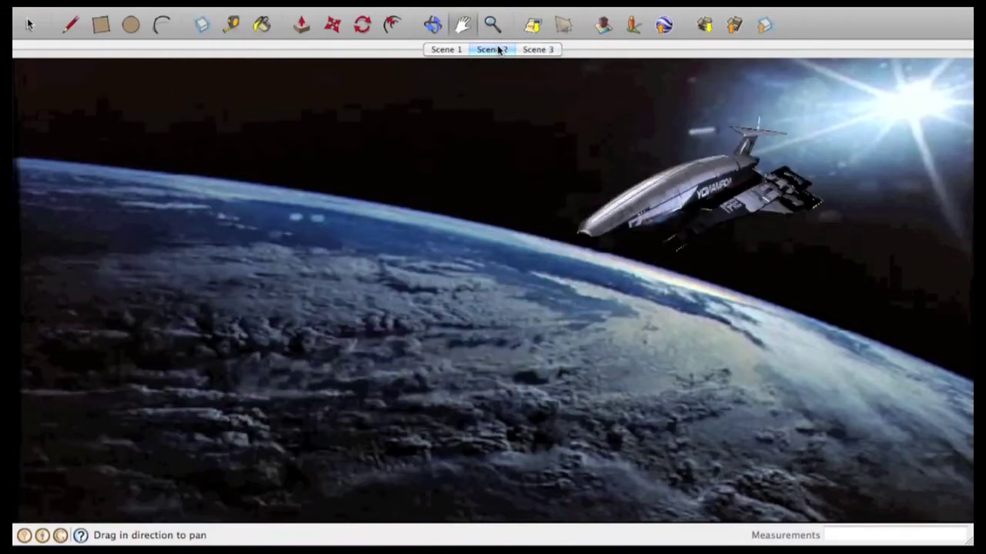
{"action": "left_click", "coordinate": [536, 50]}
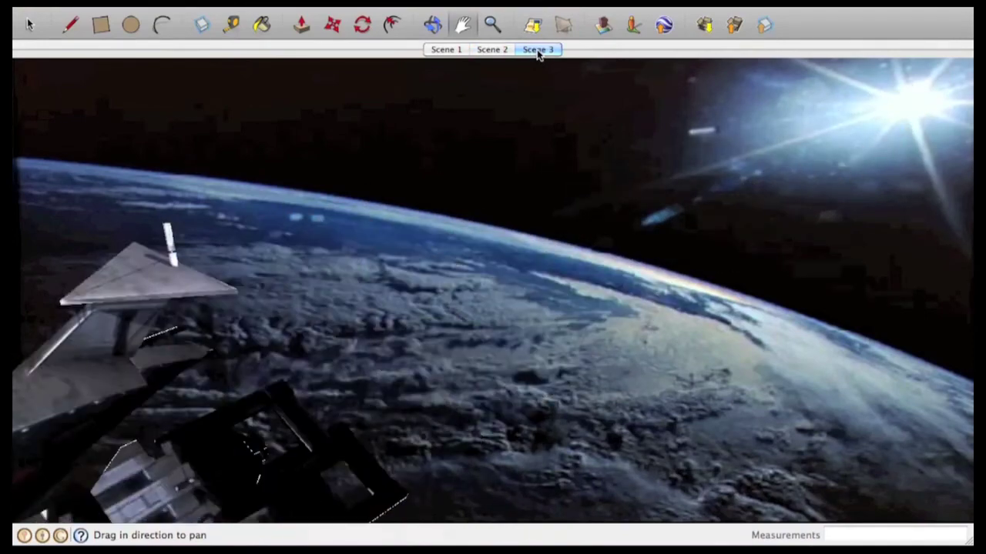
{"action": "left_click", "coordinate": [500, 49]}
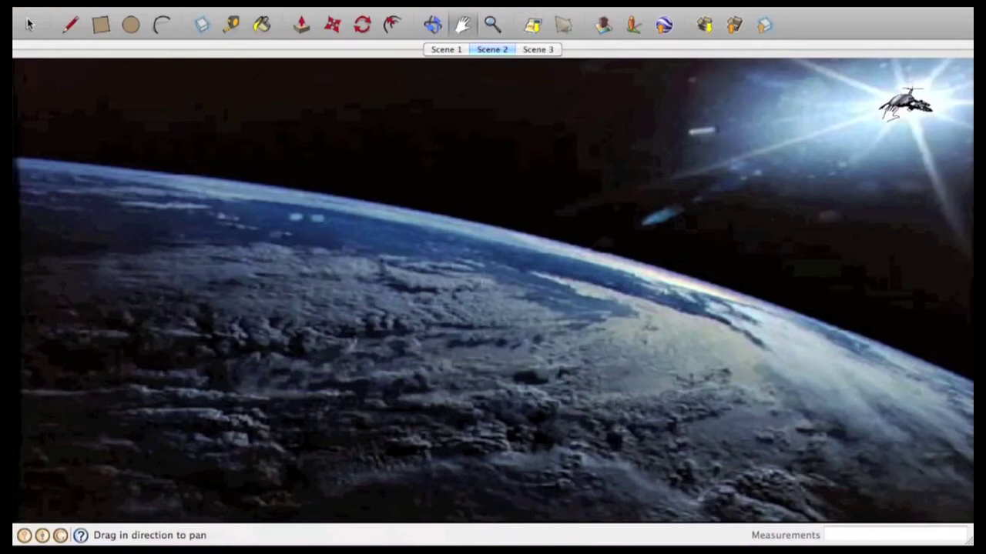
- Set the scene transition time to 8 seconds in the animation settings and play the transition from Scene 2 to Scene 3
{"action": "left_click", "coordinate": [154, 0]}
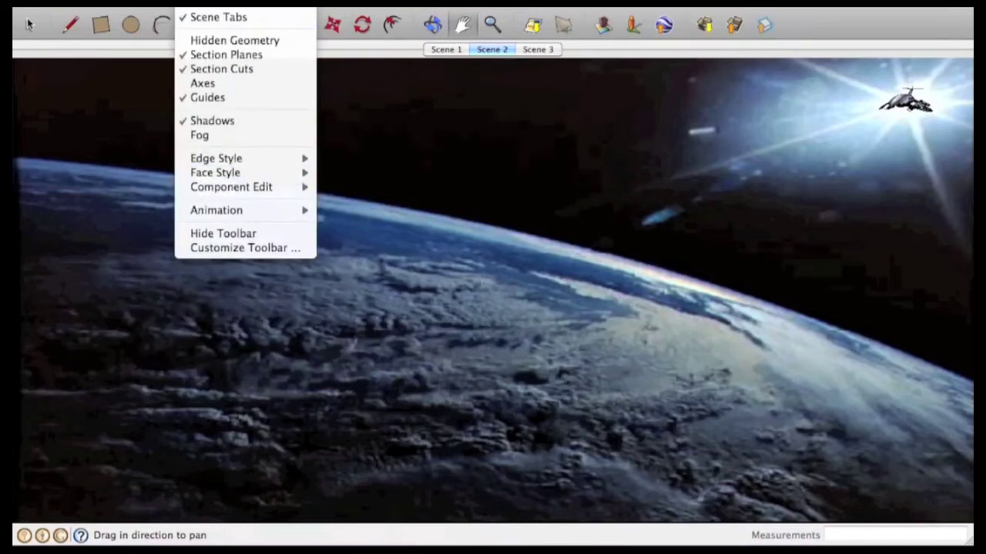
{"action": "left_click", "coordinate": [185, 0]}
{"action": "left_click", "coordinate": [185, 0]}
{"action": "mouse_move", "coordinate": [231, 216]}
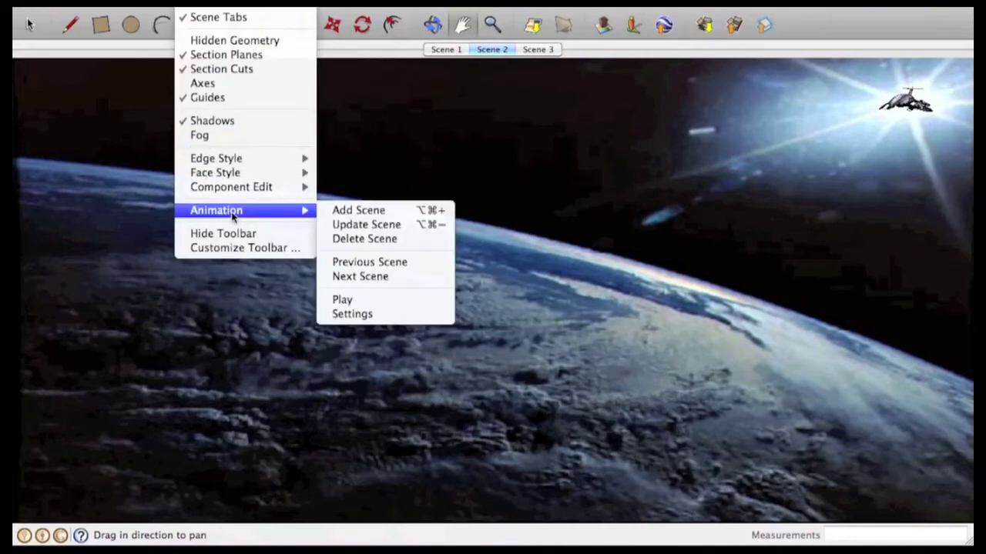
{"action": "left_click", "coordinate": [370, 316]}
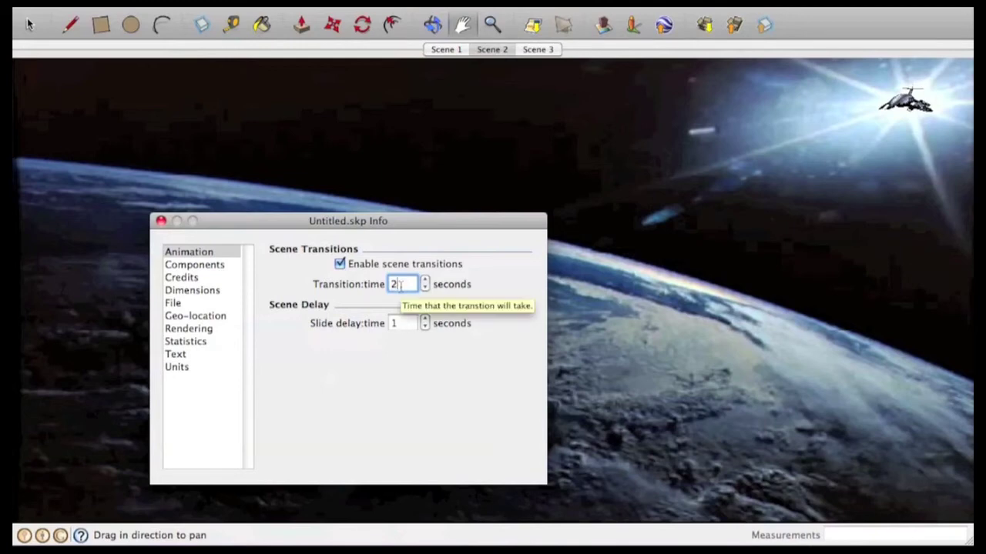
{"action": "key", "text": "BackSpace"}
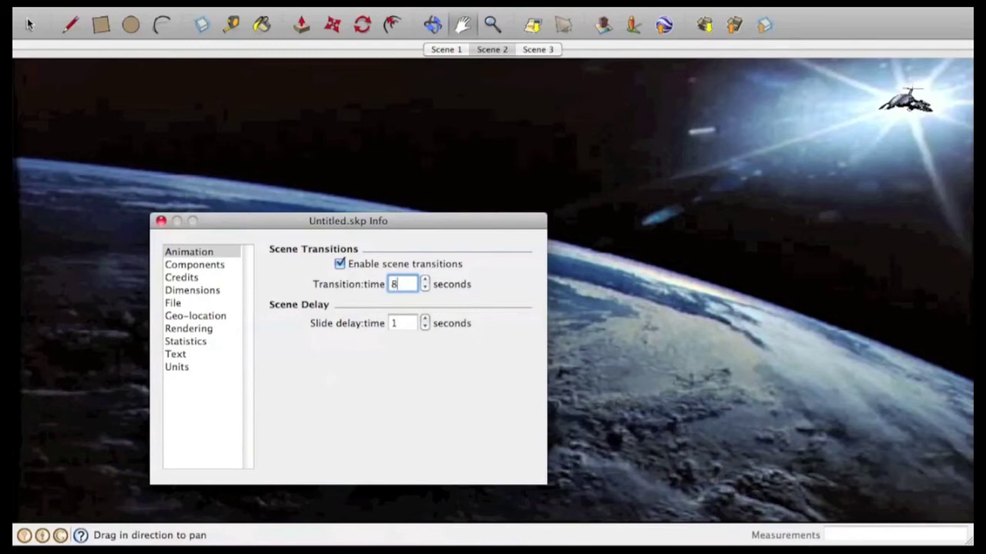
{"action": "left_click", "coordinate": [161, 221]}
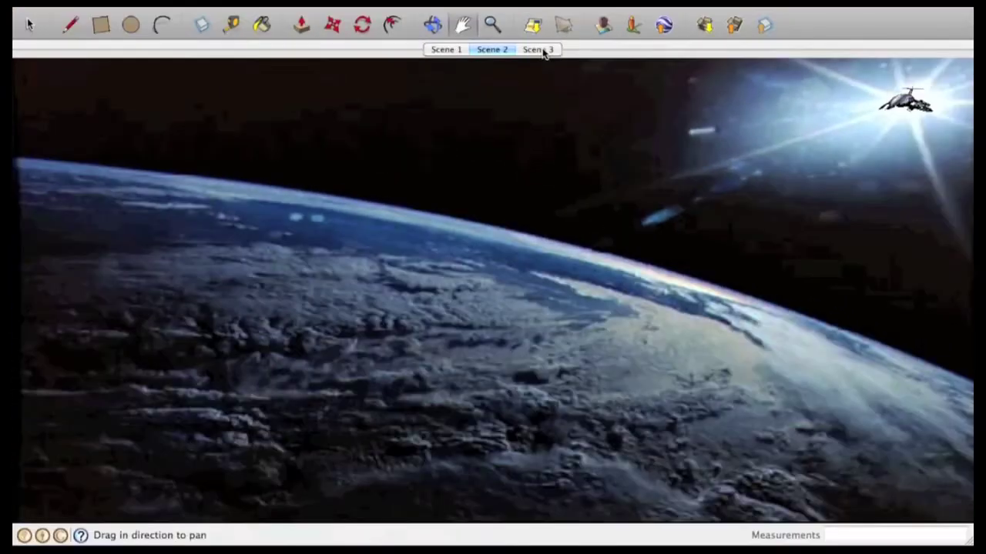
{"action": "left_click", "coordinate": [540, 50]}
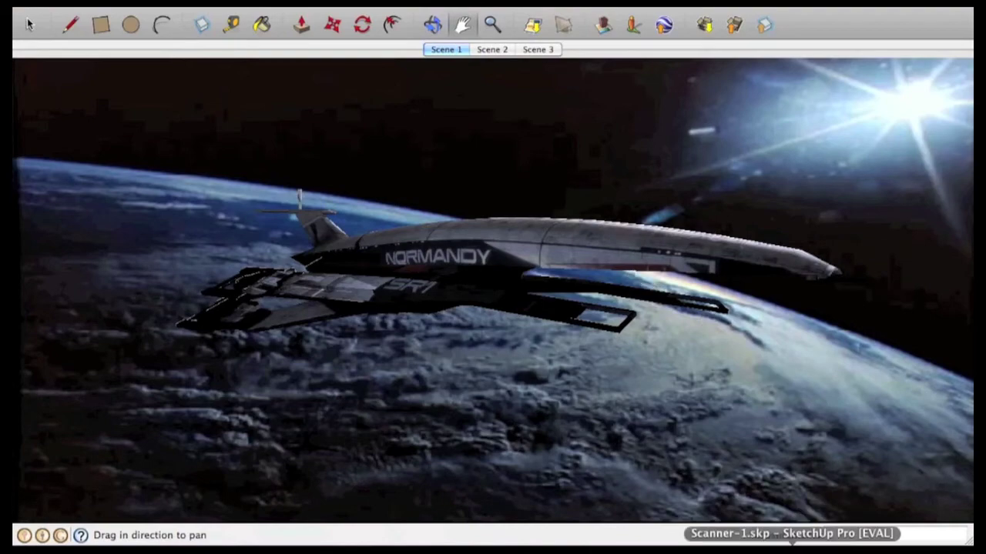
- Bring up the Scanner-1.skp window and view the scanner model against its green background
{"action": "left_click", "coordinate": [792, 546]}
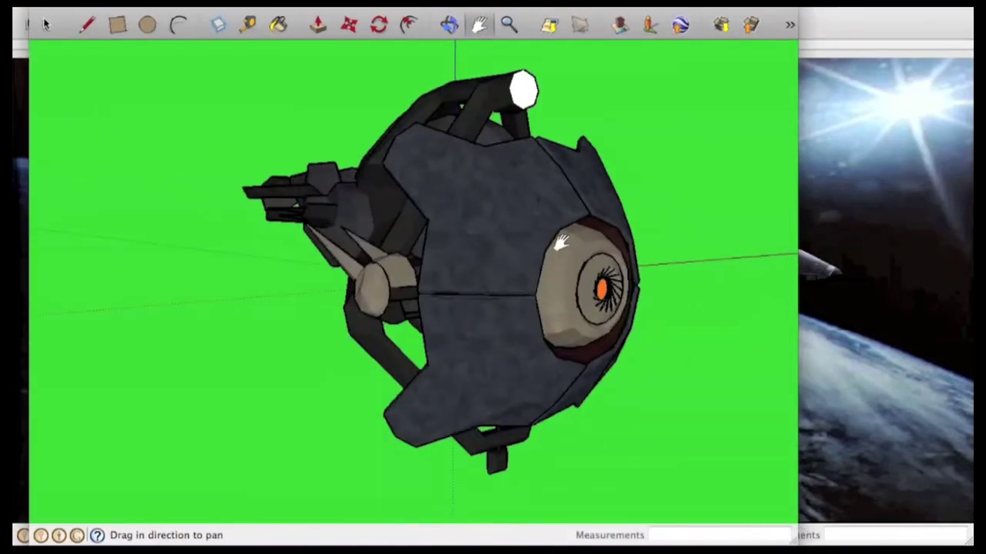
{"action": "left_click_drag", "start_coordinate": [594, 238], "coordinate": [573, 248], "text": "shift"}
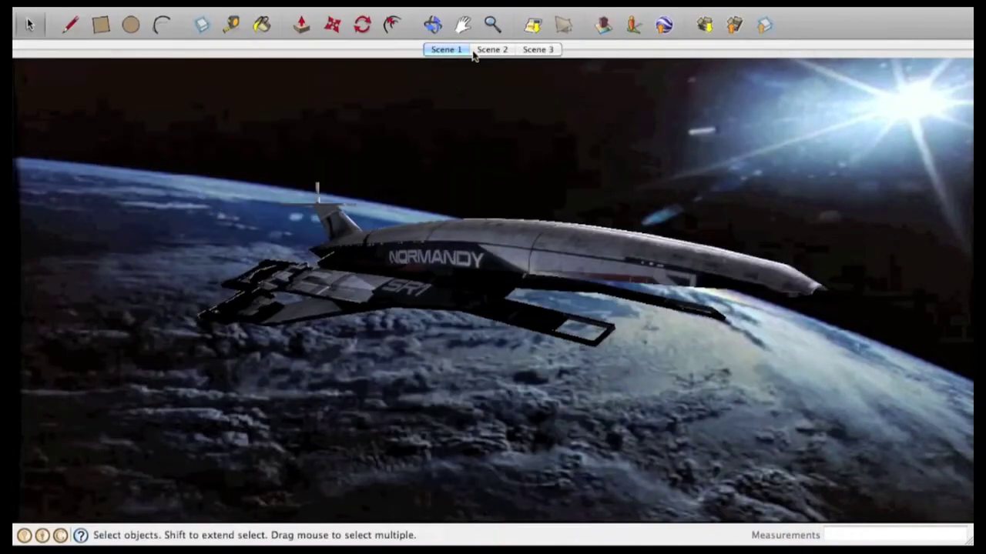
- Apply the in-model style 00 Default Colors to the Normandy model in place of the planet backdrop
{"action": "left_click", "coordinate": [370, 1]}
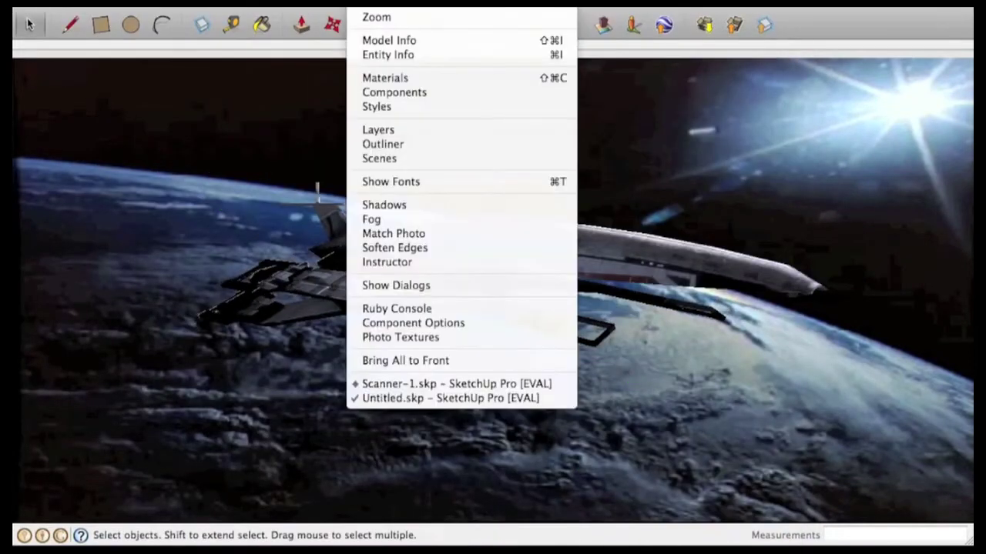
{"action": "left_click", "coordinate": [391, 110]}
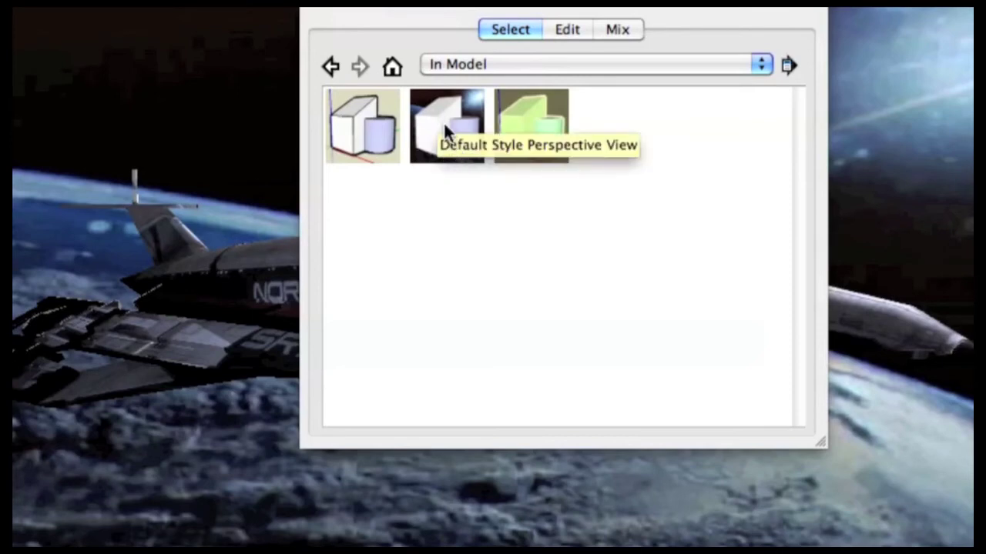
{"action": "left_click", "coordinate": [372, 121]}
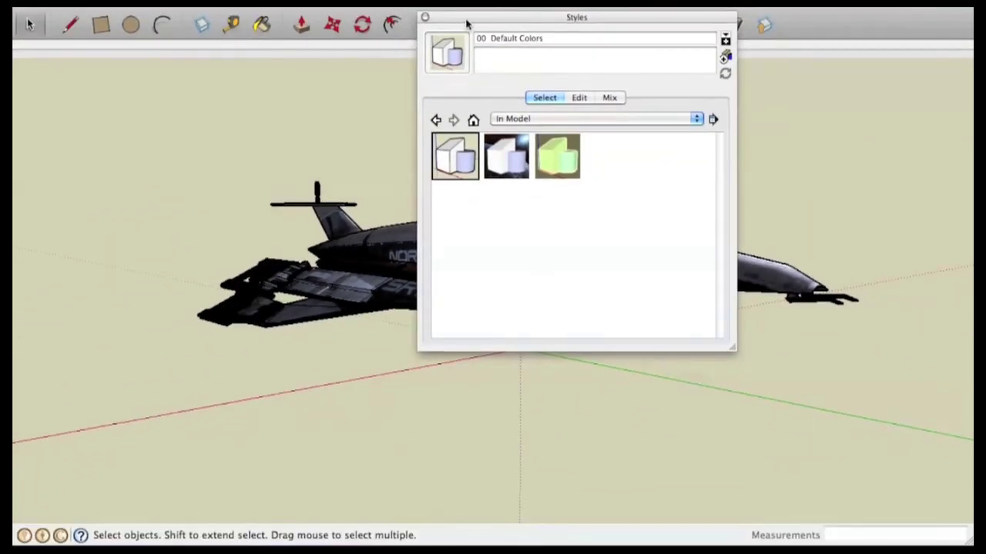
- Set the background color of the 00 Default Colors style to a bright green for use as a green screen
{"action": "mouse_move", "coordinate": [467, 20]}
{"action": "left_mouse_down"}
{"action": "mouse_move", "coordinate": [672, 188]}
{"action": "mouse_move", "coordinate": [671, 310]}
{"action": "mouse_move", "coordinate": [497, 10]}
{"action": "mouse_move", "coordinate": [485, 56]}
{"action": "left_mouse_up"}
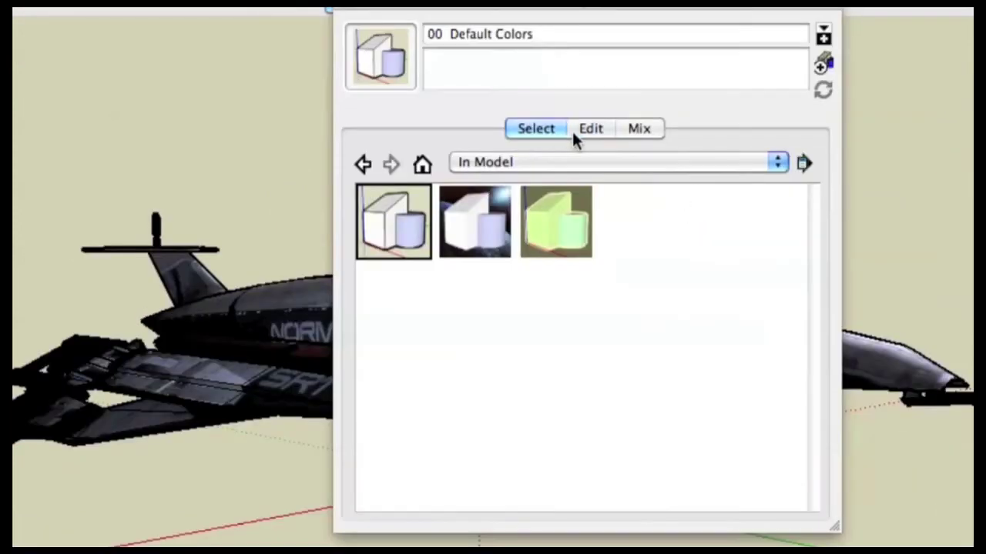
{"action": "left_click", "coordinate": [594, 129]}
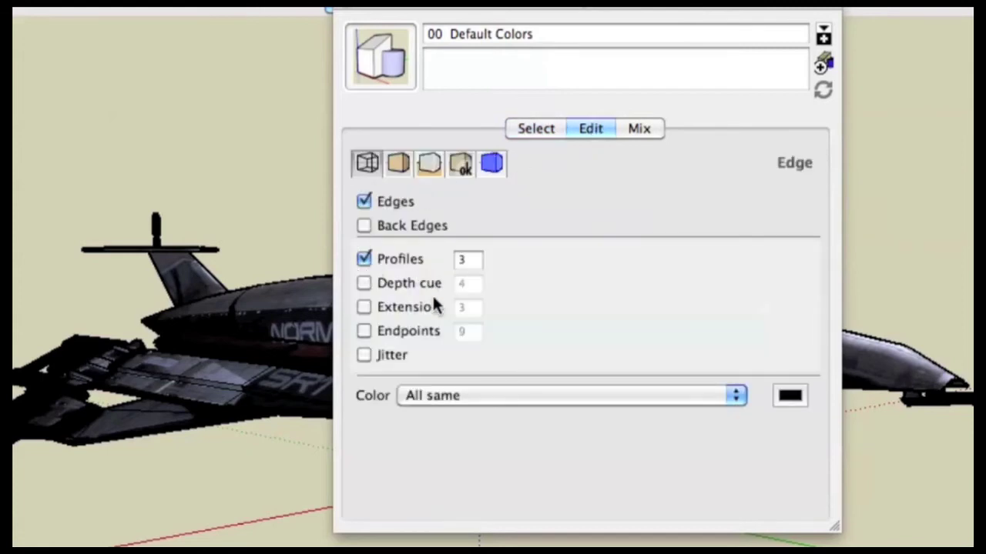
{"action": "left_click", "coordinate": [428, 166]}
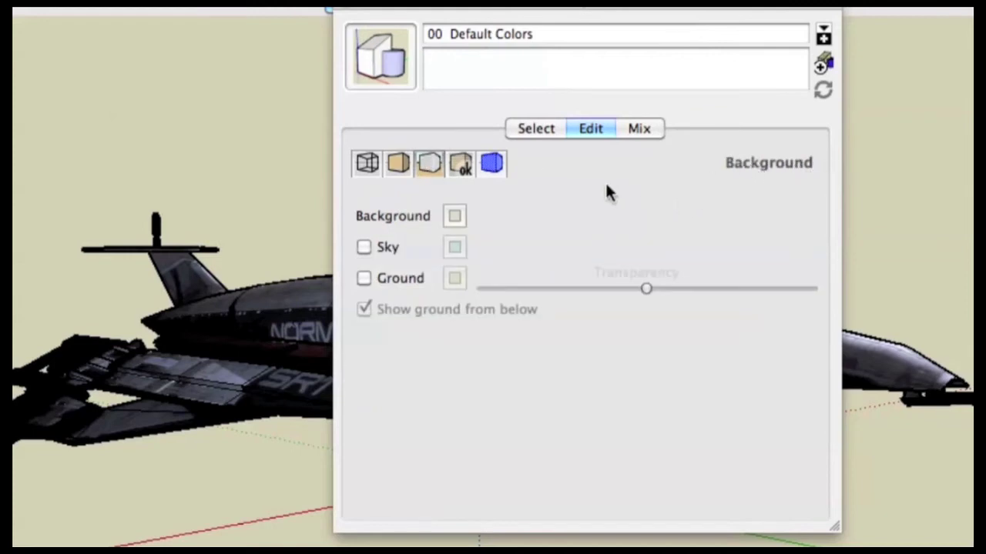
{"action": "left_click", "coordinate": [454, 218]}
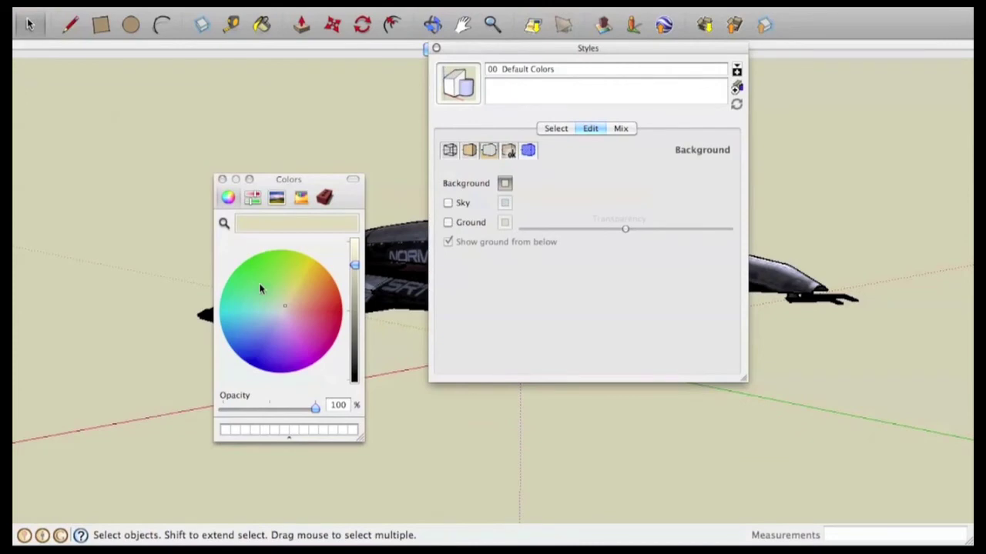
{"action": "left_click", "coordinate": [263, 277]}
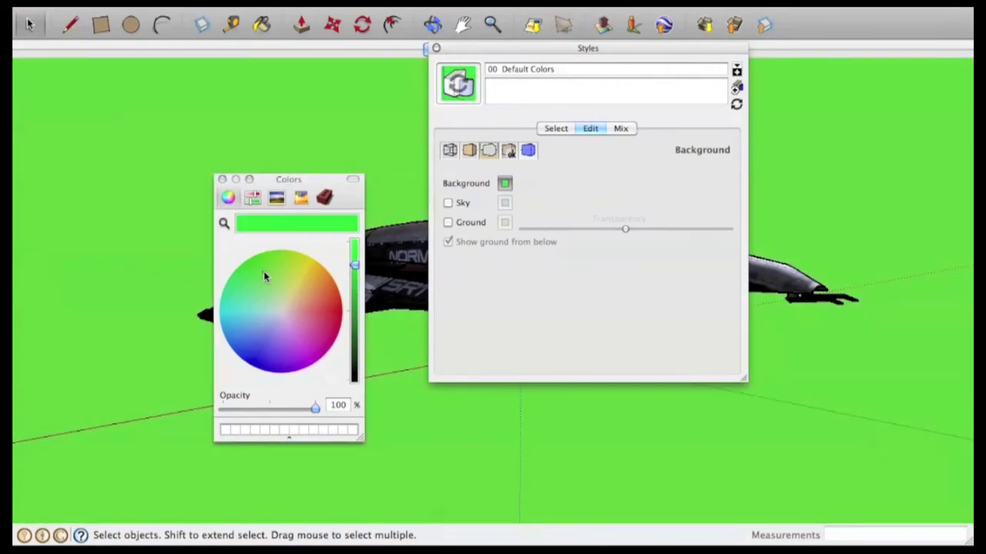
{"action": "left_click_drag", "start_coordinate": [355, 265], "coordinate": [356, 250]}
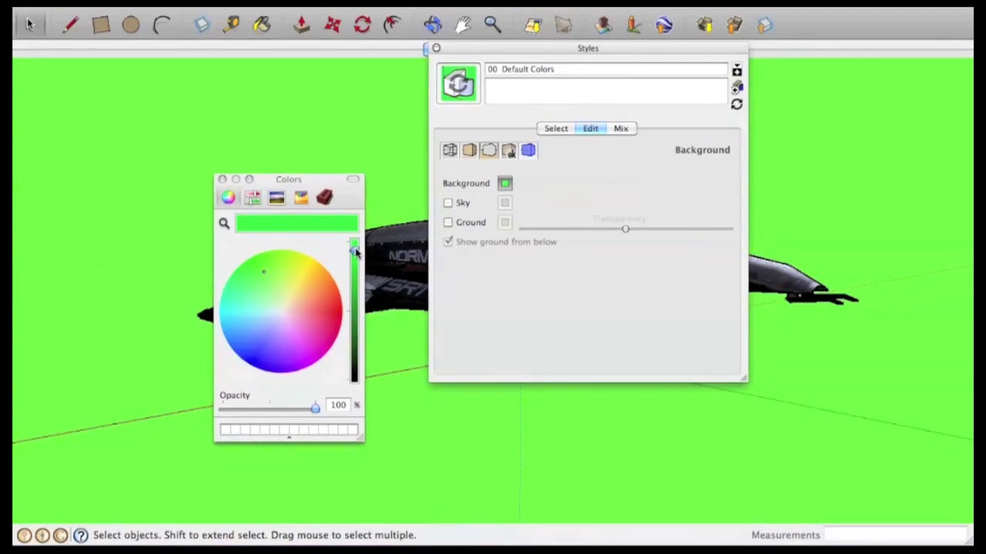
{"action": "left_click", "coordinate": [504, 183]}
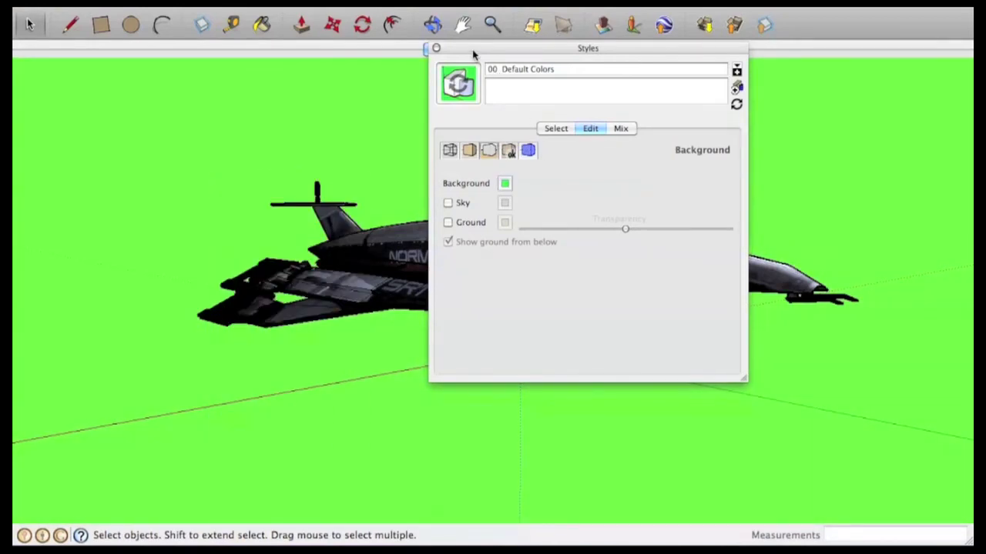
{"action": "left_click", "coordinate": [436, 50]}
- Hide the section planes, section cuts, axes and guides and turn off shadows on the green-screen view of the Normandy
{"action": "left_click", "coordinate": [432, 25]}
{"action": "mouse_move", "coordinate": [493, 309]}
{"action": "left_mouse_down"}
{"action": "mouse_move", "coordinate": [431, 300]}
{"action": "mouse_move", "coordinate": [493, 308]}
{"action": "left_mouse_up"}
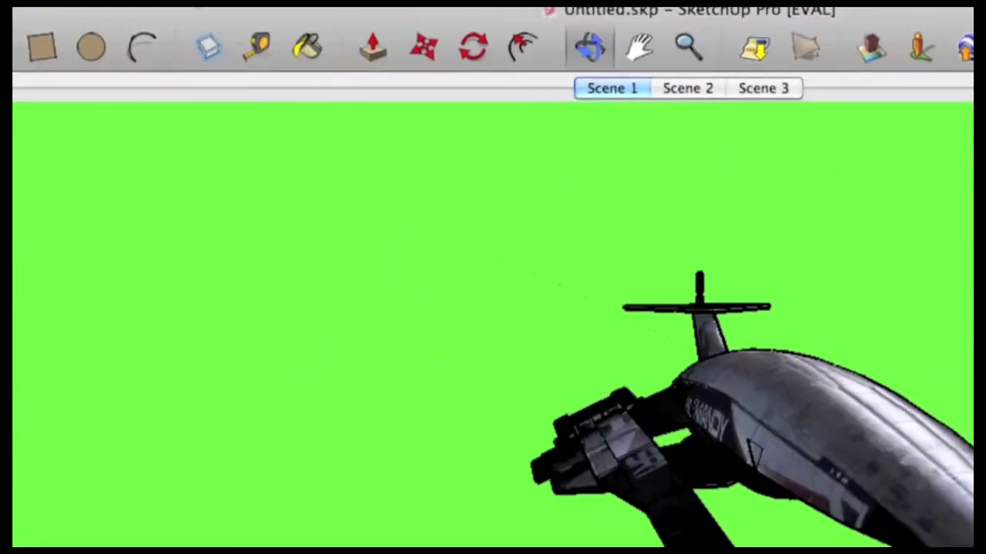
{"action": "left_click", "coordinate": [188, 7]}
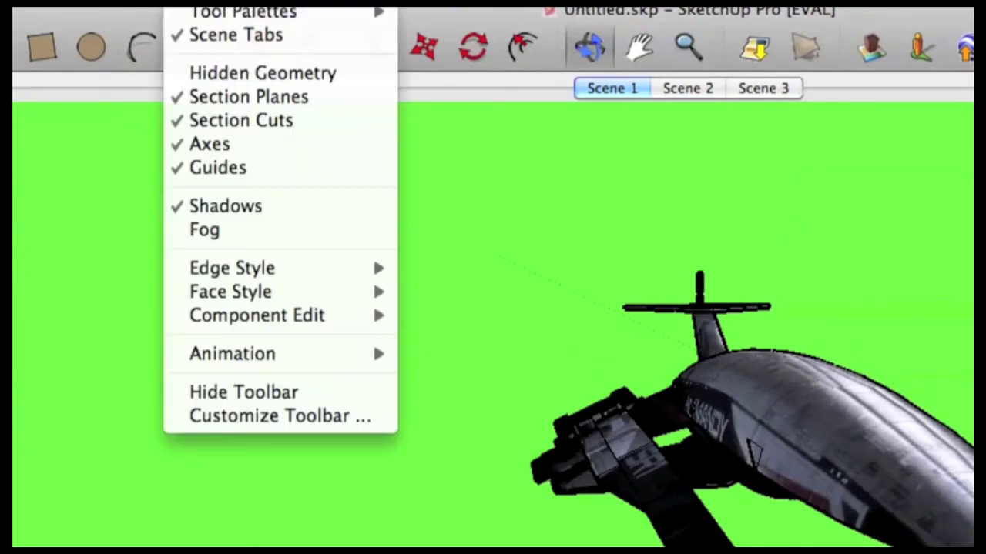
{"action": "left_click", "coordinate": [208, 97]}
{"action": "left_click", "coordinate": [189, 7]}
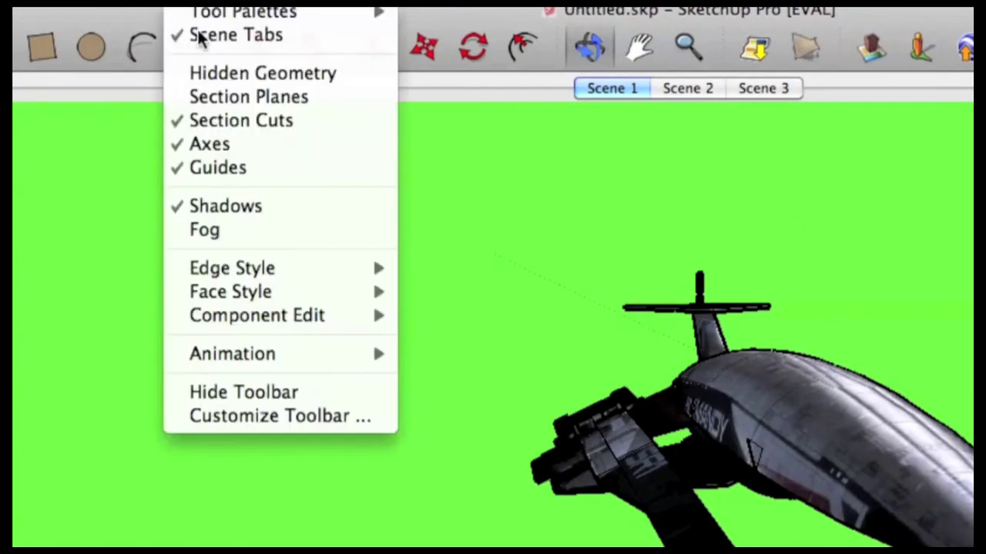
{"action": "left_click", "coordinate": [209, 120]}
{"action": "left_click", "coordinate": [189, 6]}
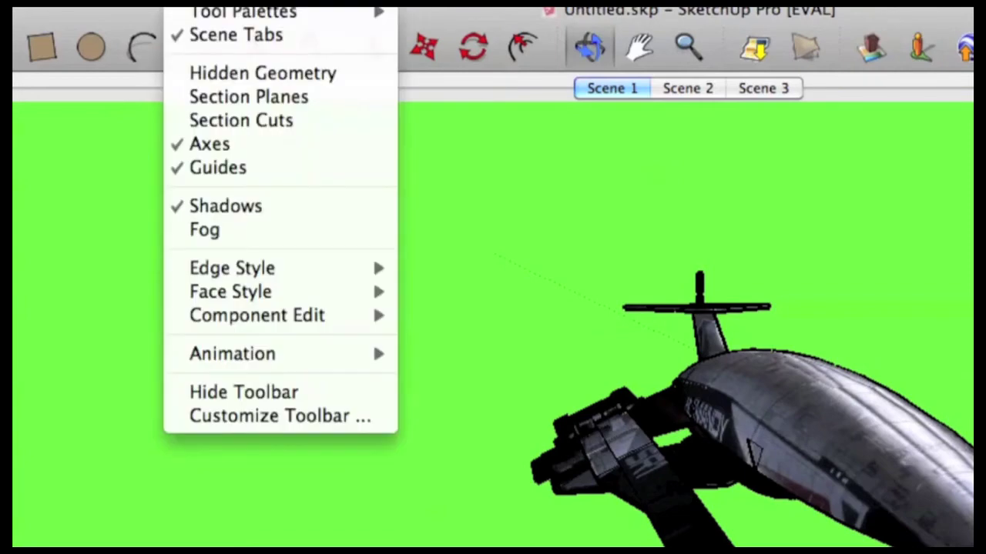
{"action": "left_click", "coordinate": [217, 144]}
{"action": "left_click", "coordinate": [193, 4]}
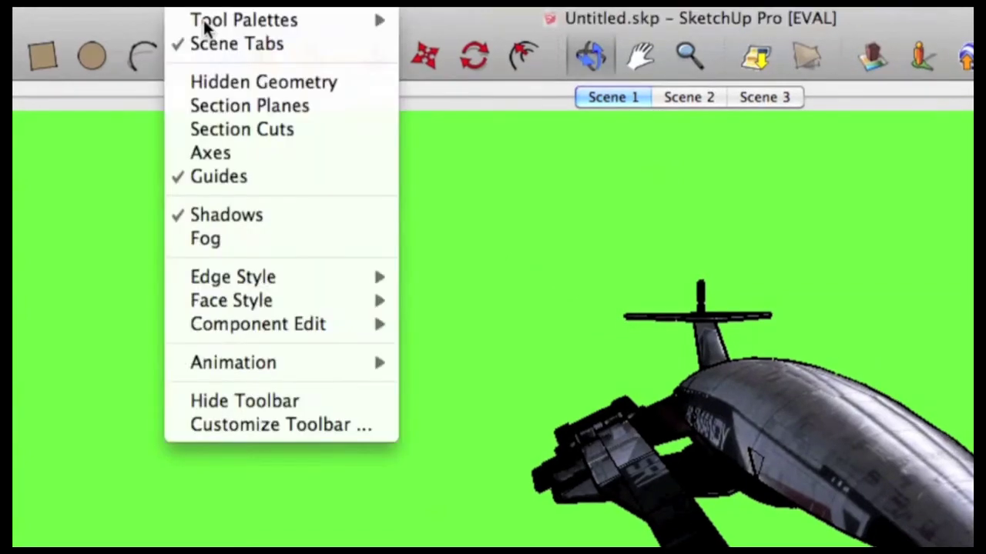
{"action": "left_click", "coordinate": [217, 176]}
{"action": "left_click", "coordinate": [184, 8]}
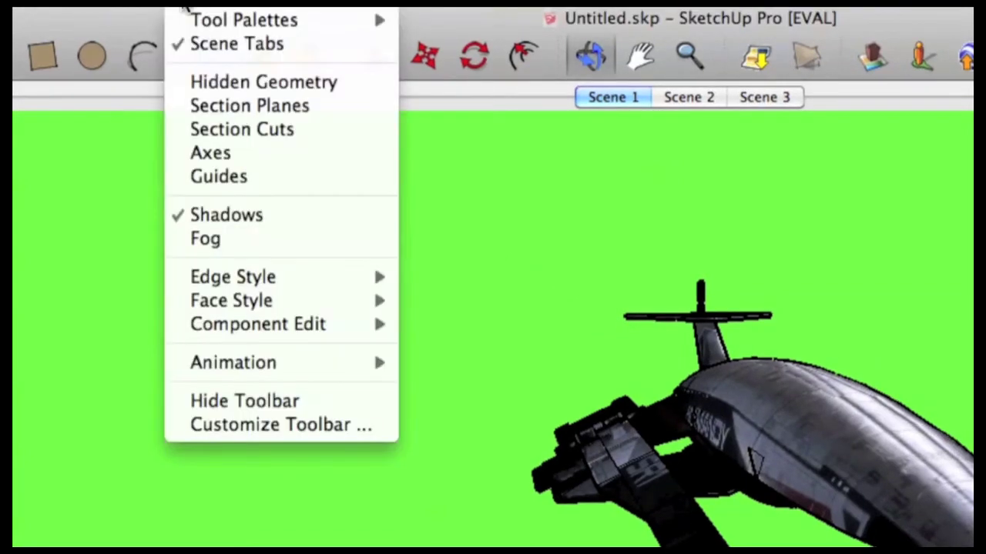
{"action": "left_click", "coordinate": [209, 204]}
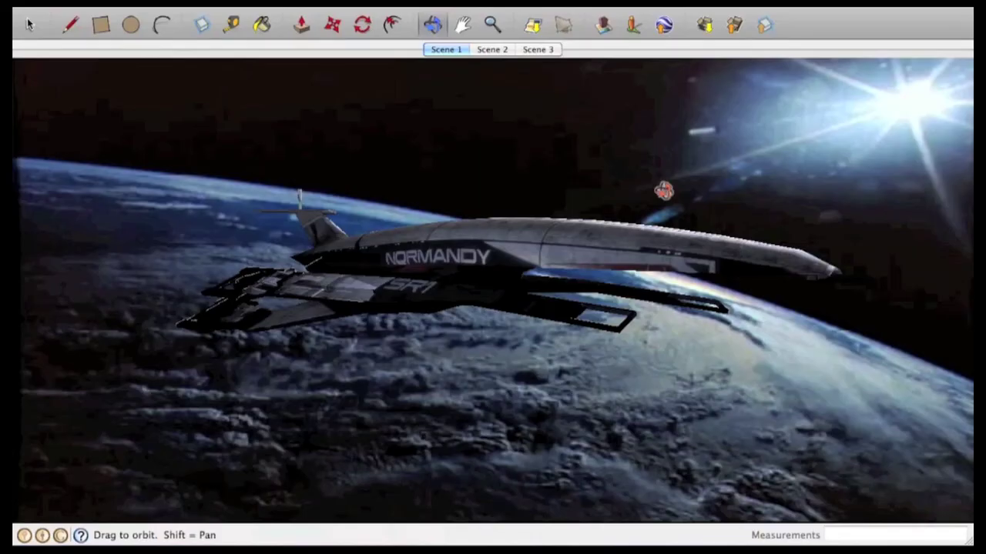
- Play the transitions from Scene 1 to Scene 2 and back, and from Scene 1 to Scene 4
{"action": "left_click", "coordinate": [486, 49]}
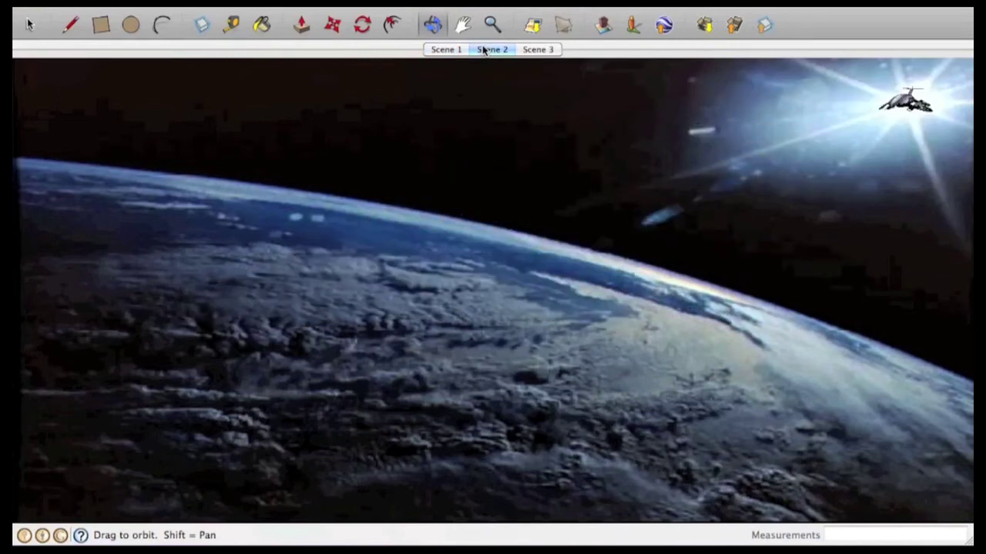
{"action": "left_click", "coordinate": [453, 53]}
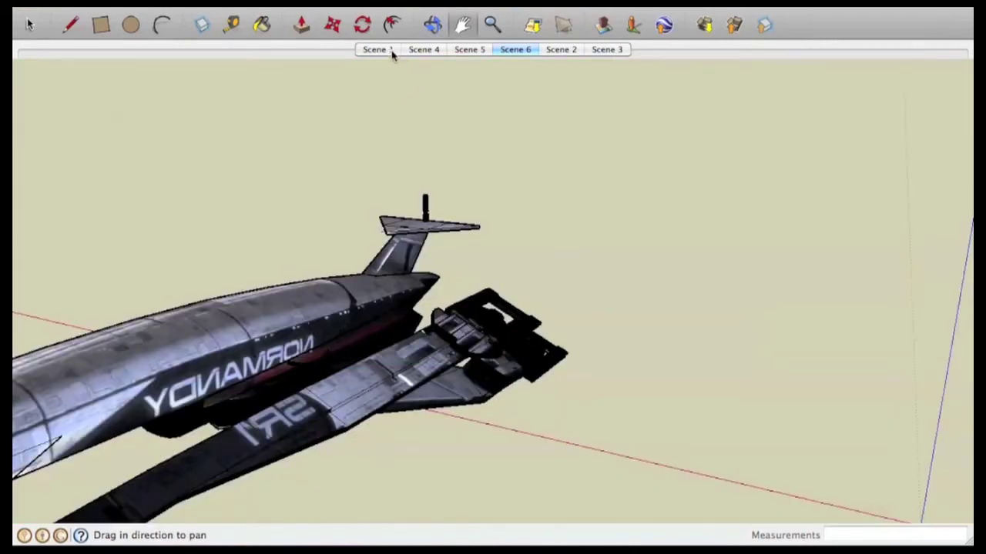
{"action": "left_click", "coordinate": [377, 49]}
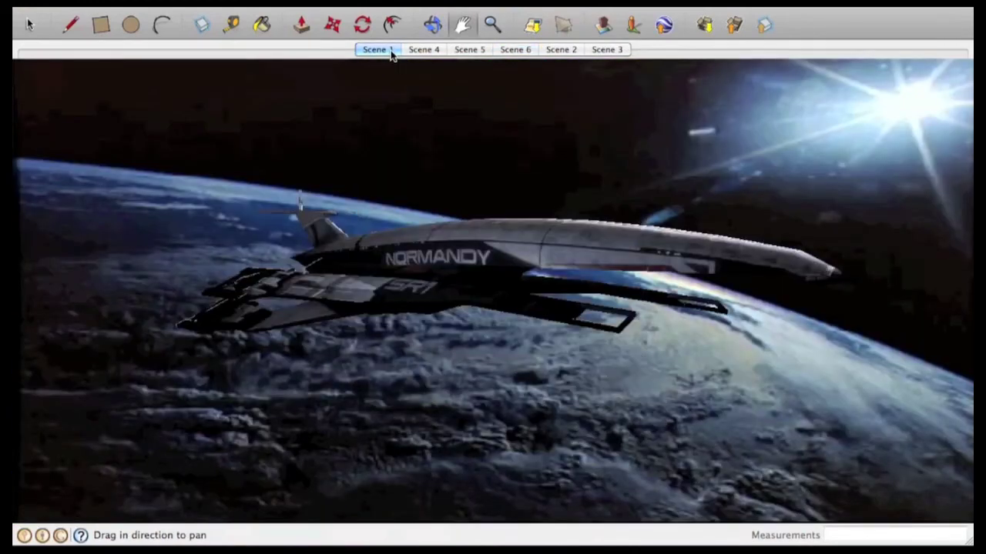
{"action": "left_click", "coordinate": [425, 50]}
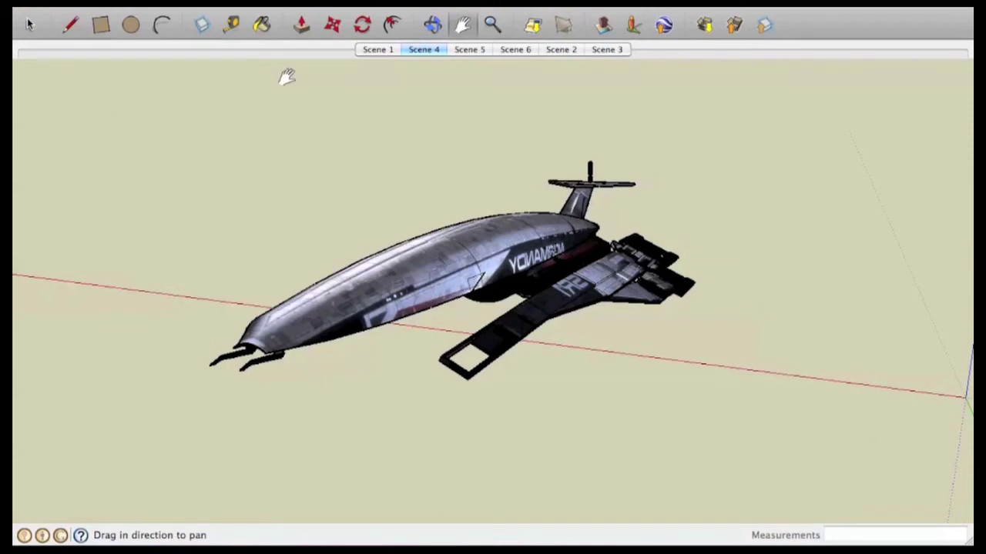
- Pan across the Normandy in Scene 4 and orbit around the scanner model in its green-background window
{"action": "left_click_drag", "start_coordinate": [299, 75], "coordinate": [469, 97]}
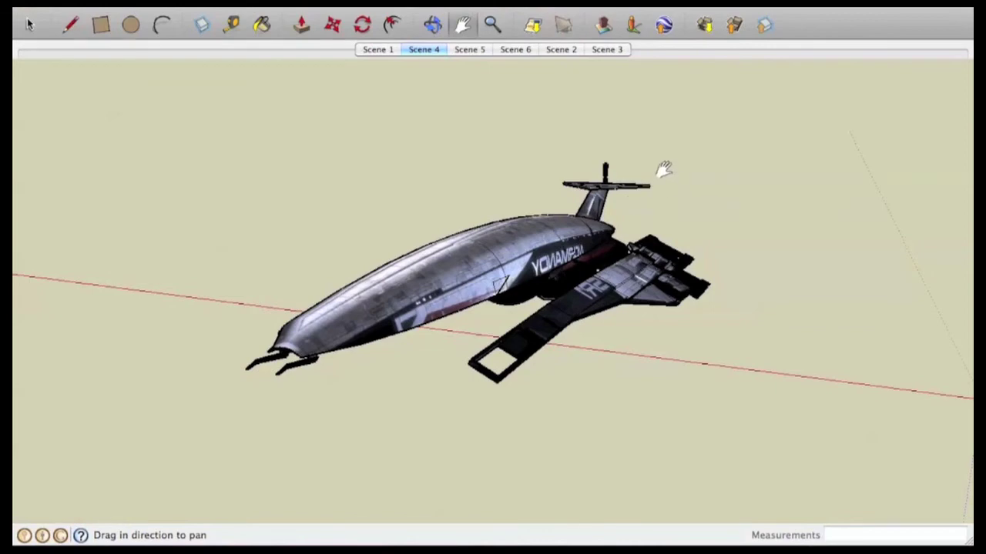
{"action": "left_click_drag", "start_coordinate": [664, 169], "coordinate": [700, 174]}
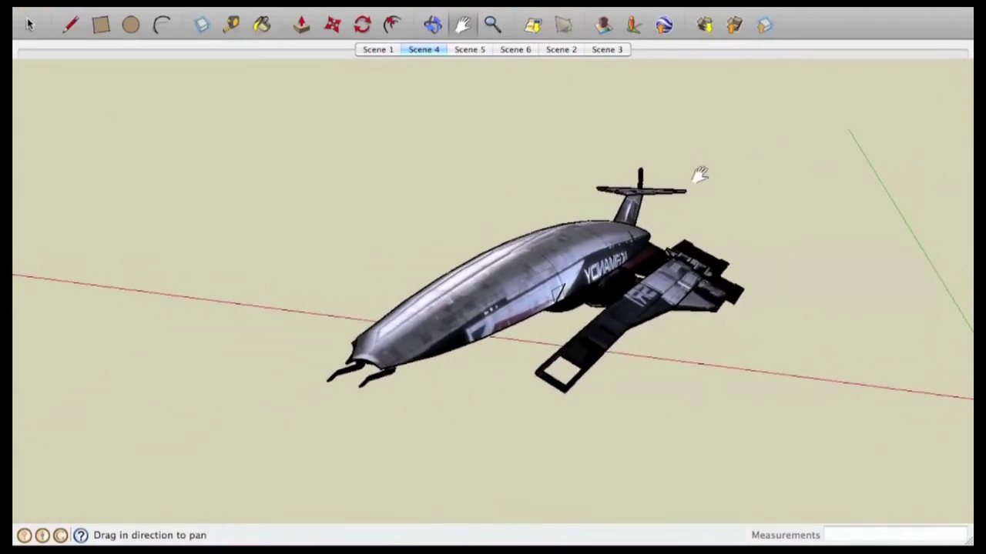
{"action": "middle_click_drag", "start_coordinate": [632, 97], "coordinate": [537, 93]}
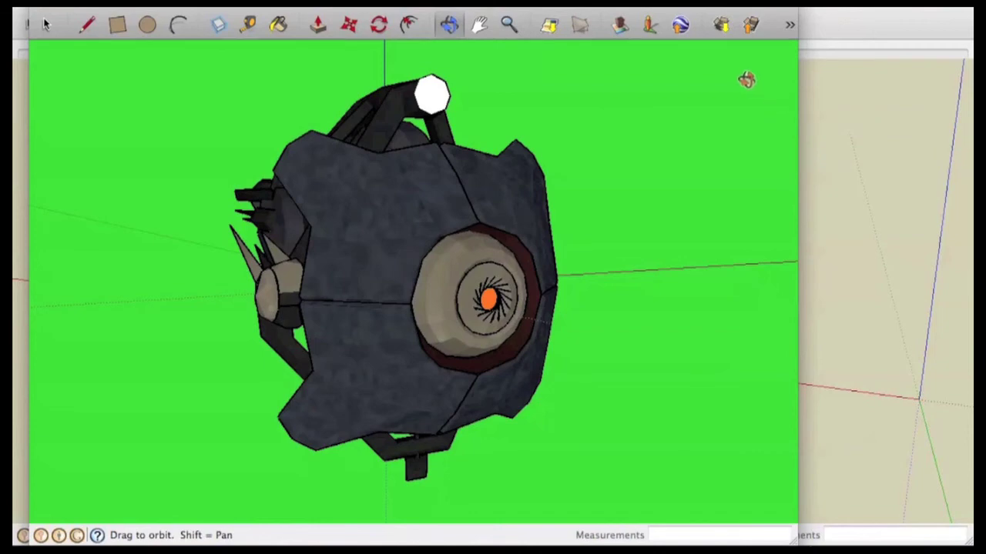
{"action": "left_click_drag", "start_coordinate": [744, 82], "coordinate": [693, 95]}
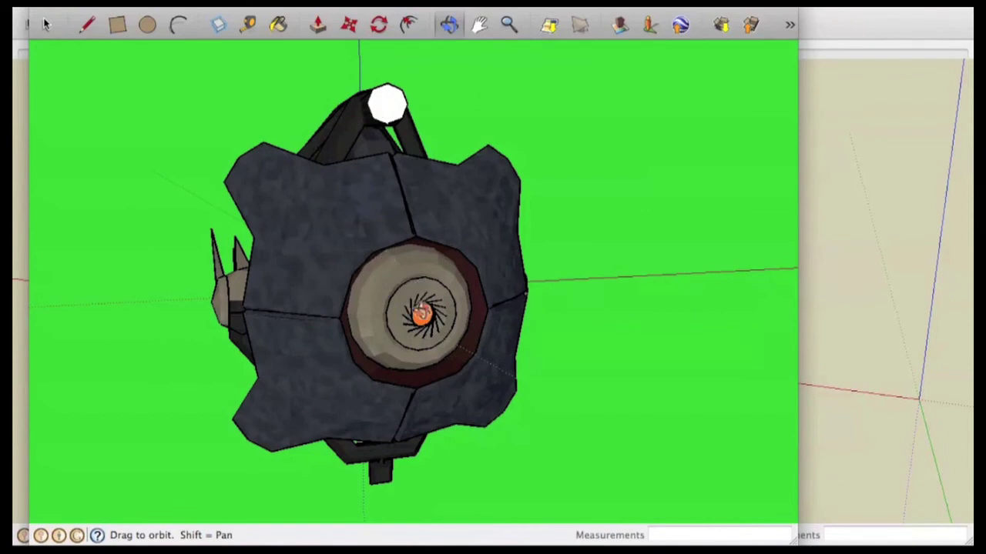
{"action": "left_click_drag", "start_coordinate": [415, 304], "coordinate": [466, 278]}
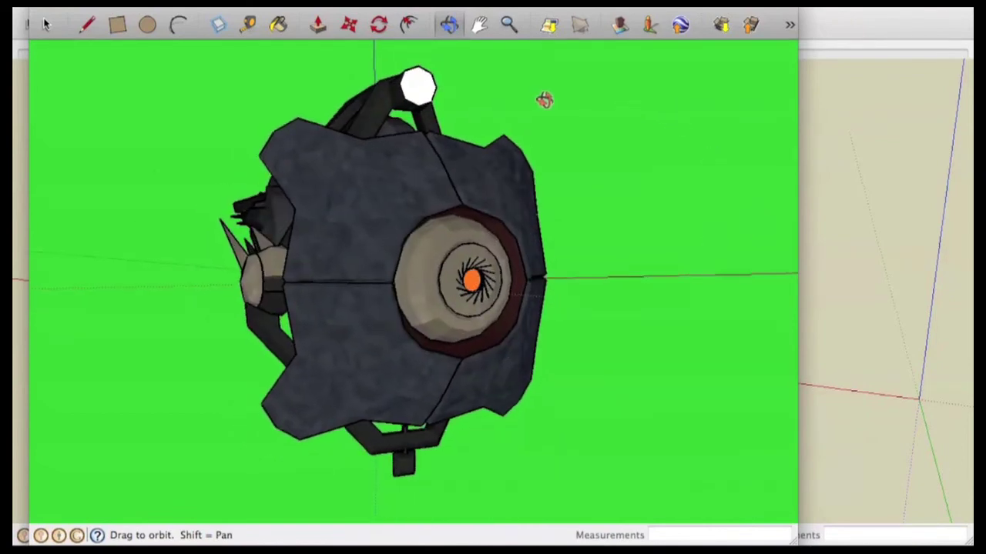
{"action": "left_click_drag", "start_coordinate": [544, 100], "coordinate": [620, 159]}
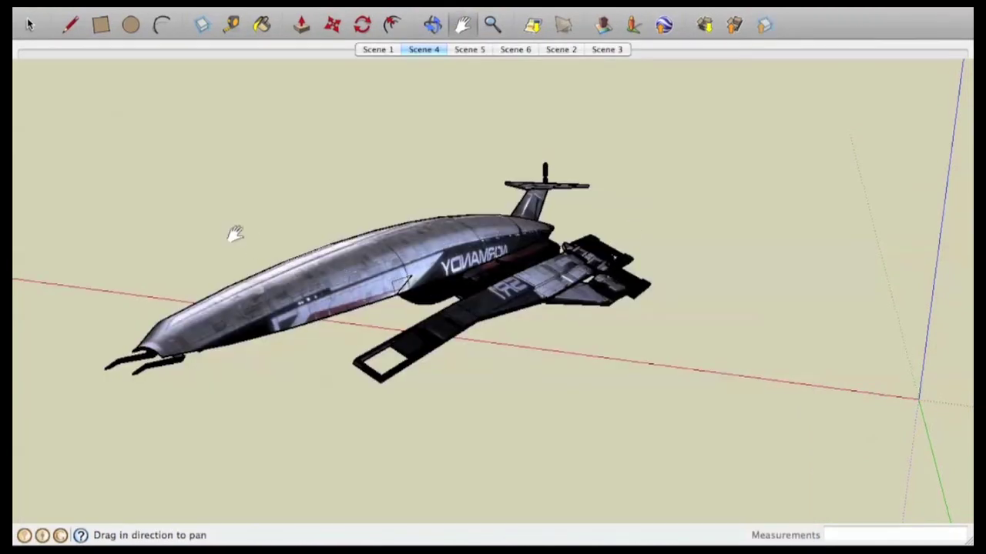
{"action": "left_click_drag", "start_coordinate": [231, 231], "coordinate": [398, 216]}
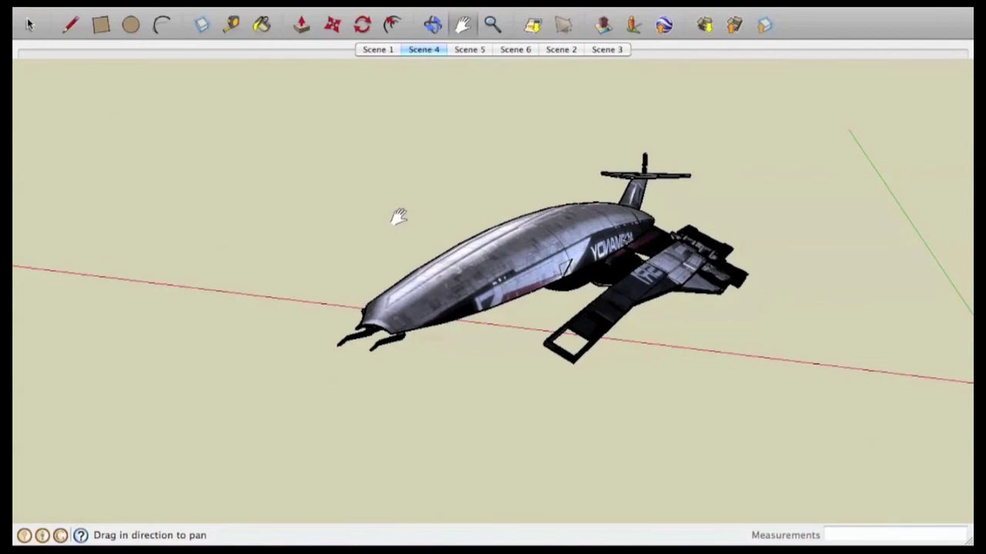